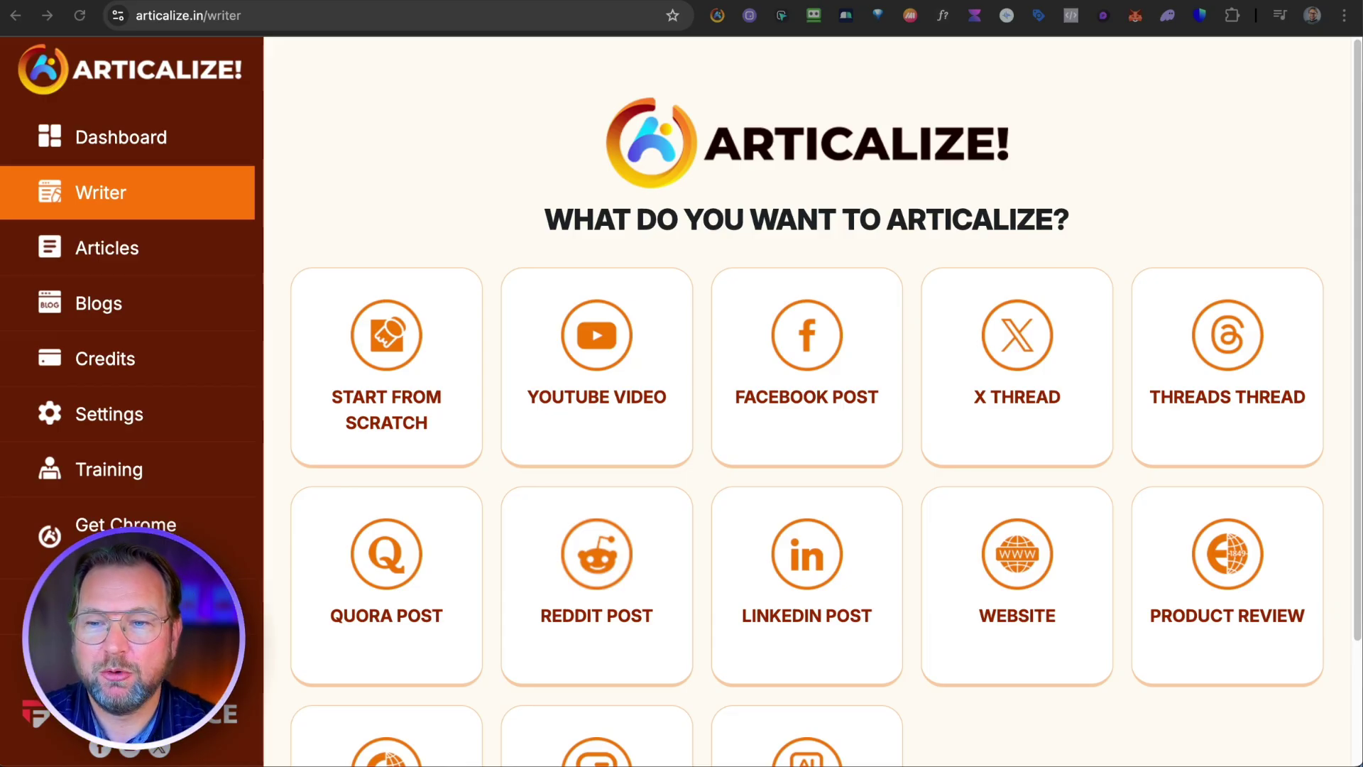
# Start a YouTube Video article with a provided transcript, then switch to the UGC tool review video
pyautogui.scroll(-3, 809, 397)
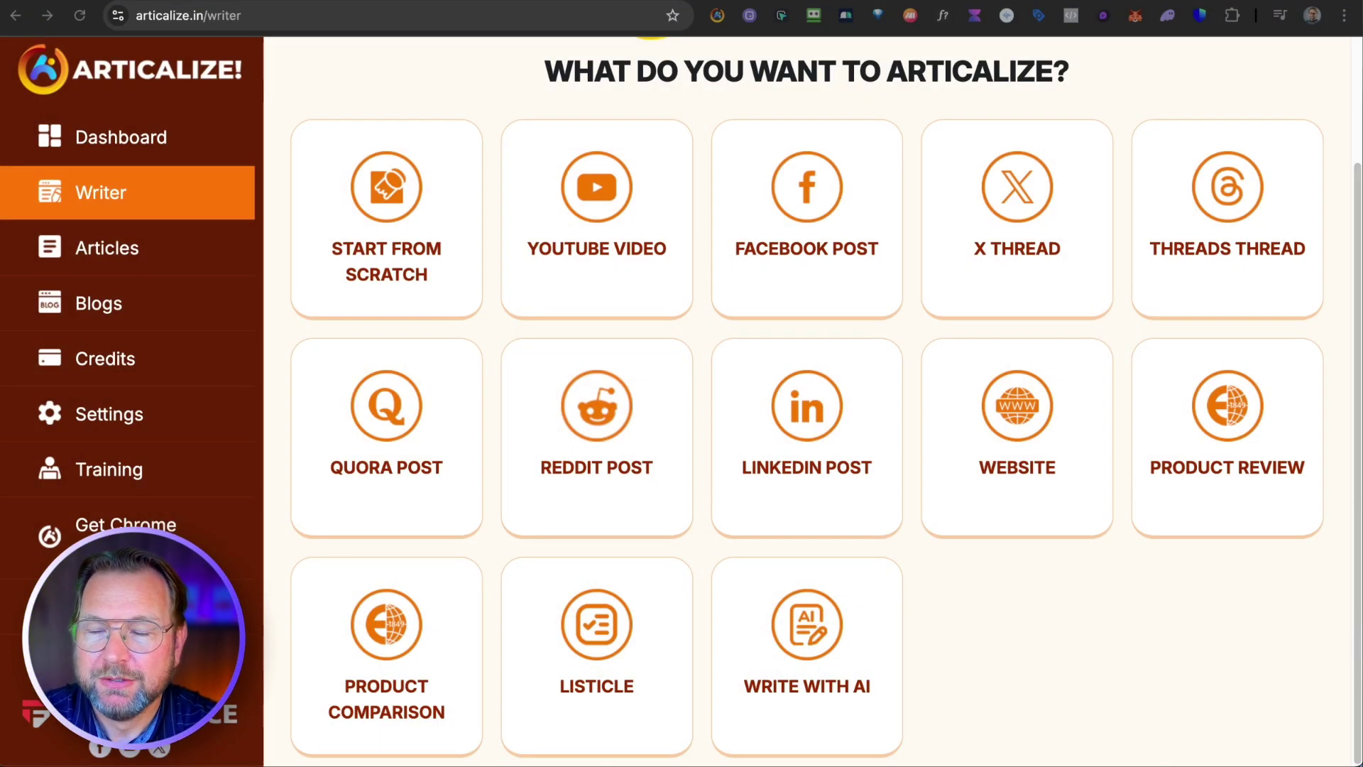
pyautogui.scroll(3, 812, 401)
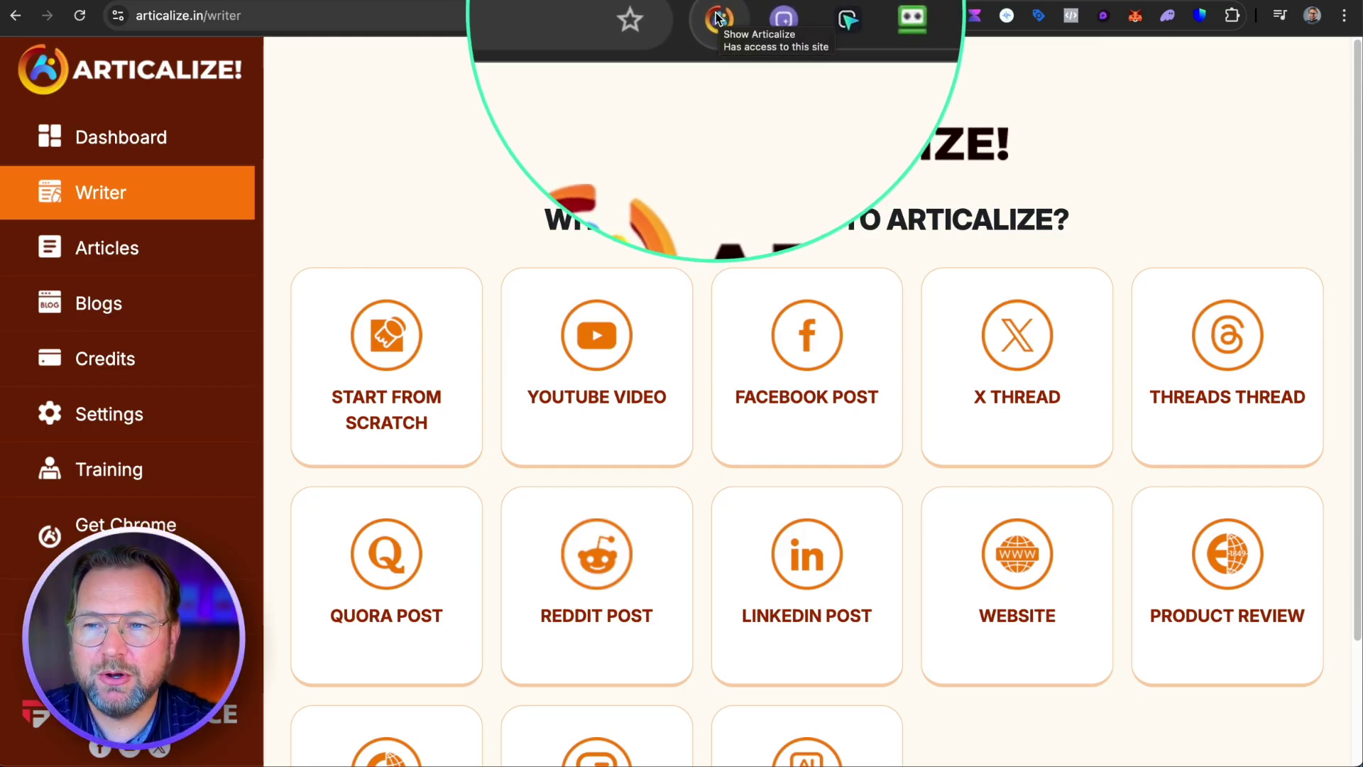
pyautogui.scroll(-3, 606, 213)
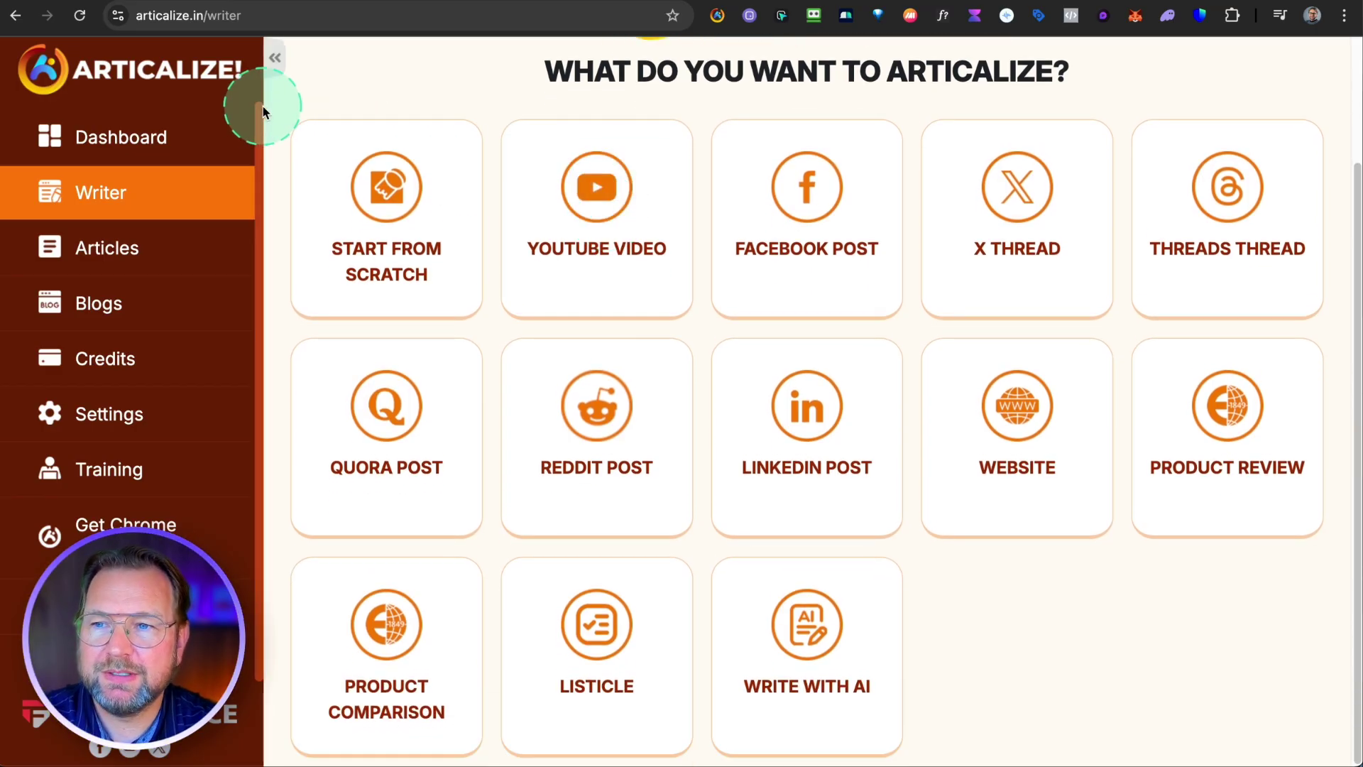
pyautogui.moveTo(322, 172); pyautogui.dragTo(1341, 741)
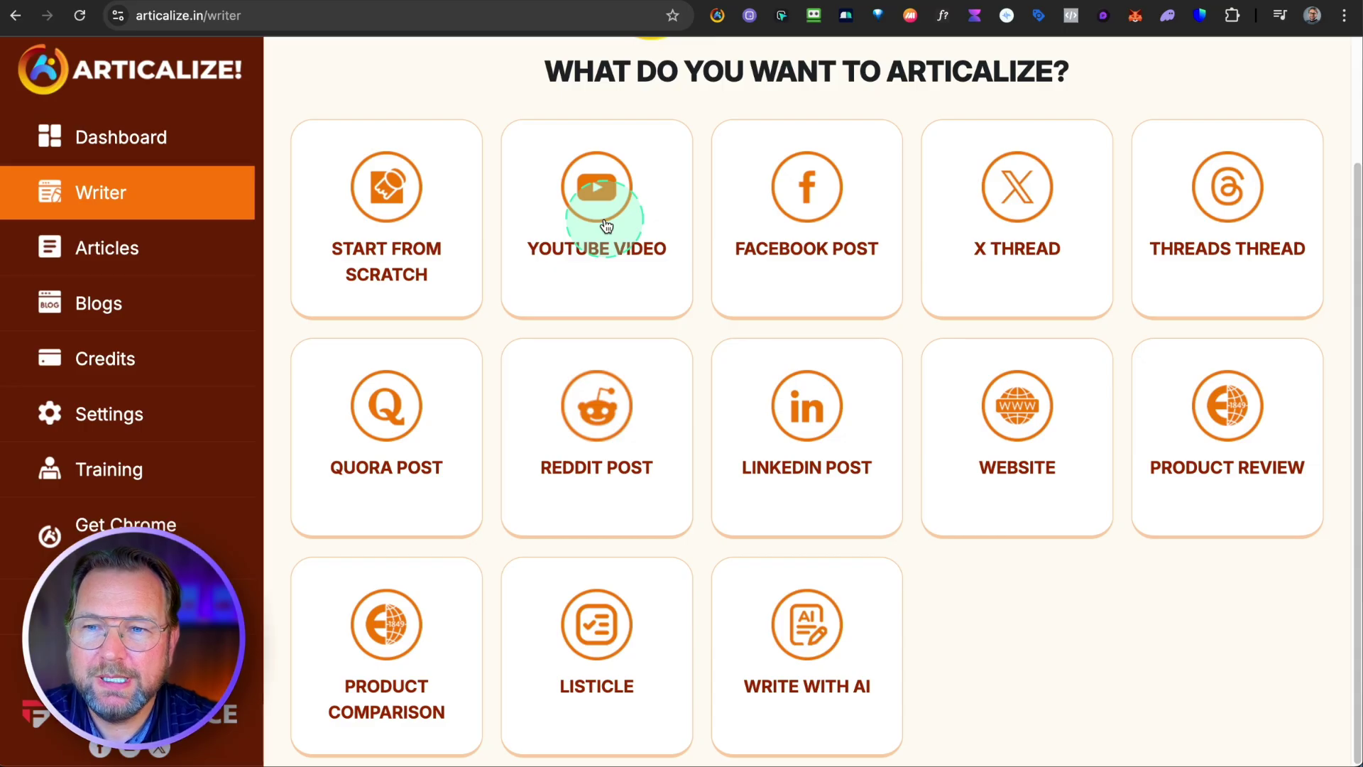
pyautogui.click(606, 225)
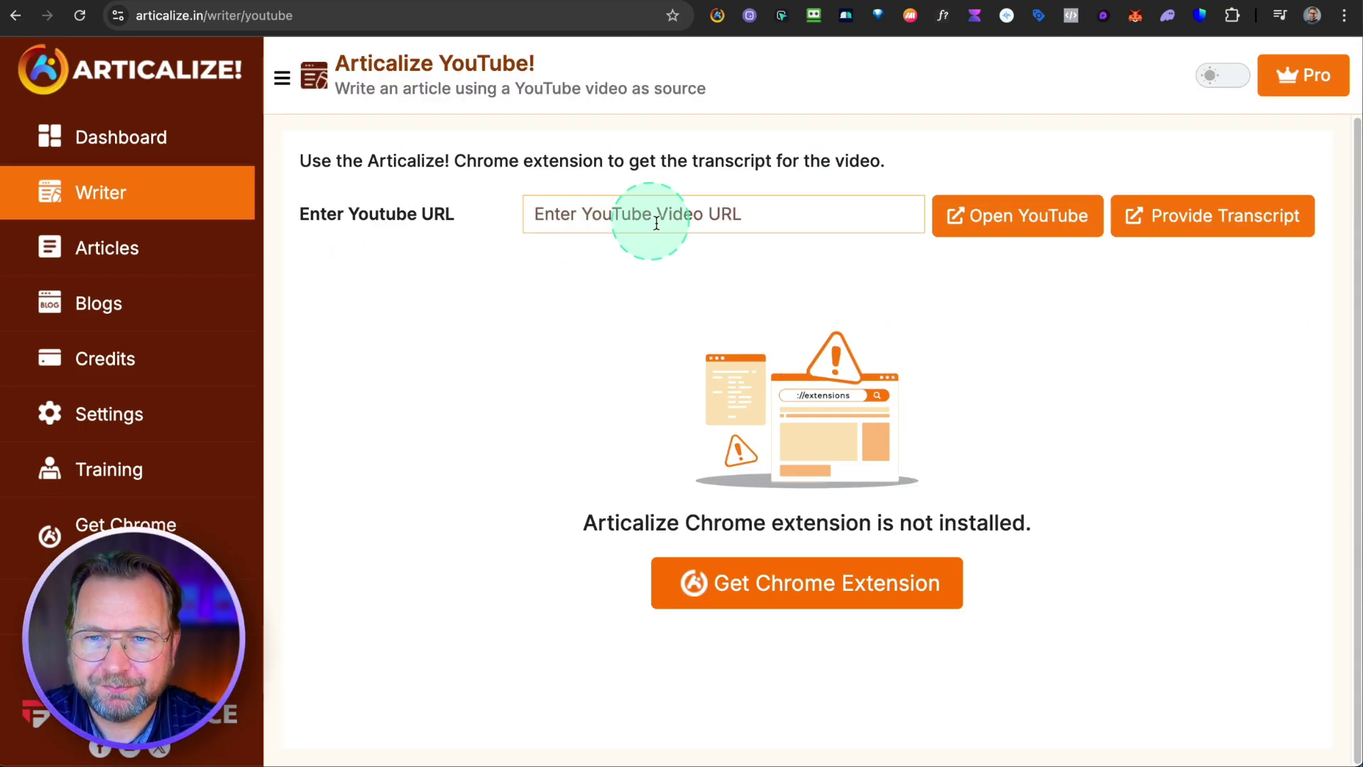
pyautogui.click(1175, 230)
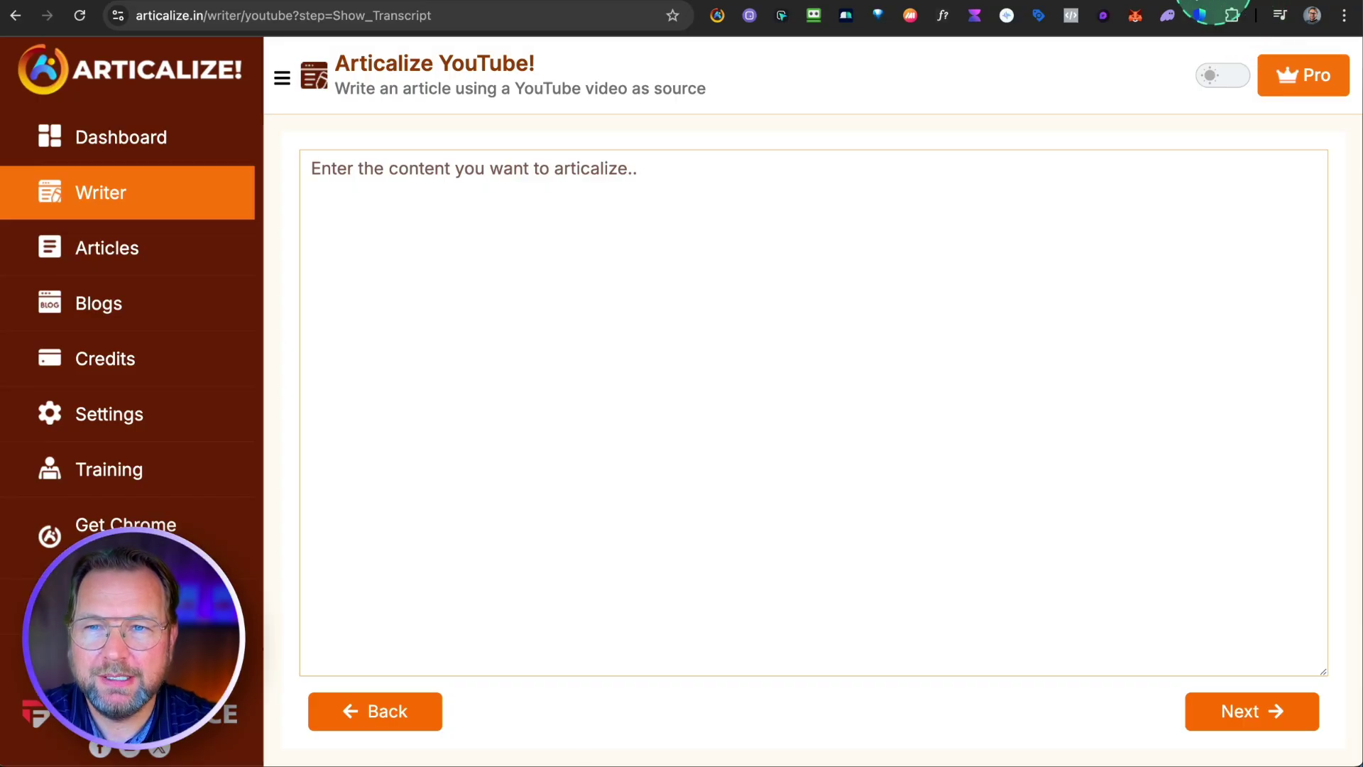
pyautogui.click(852, 2)
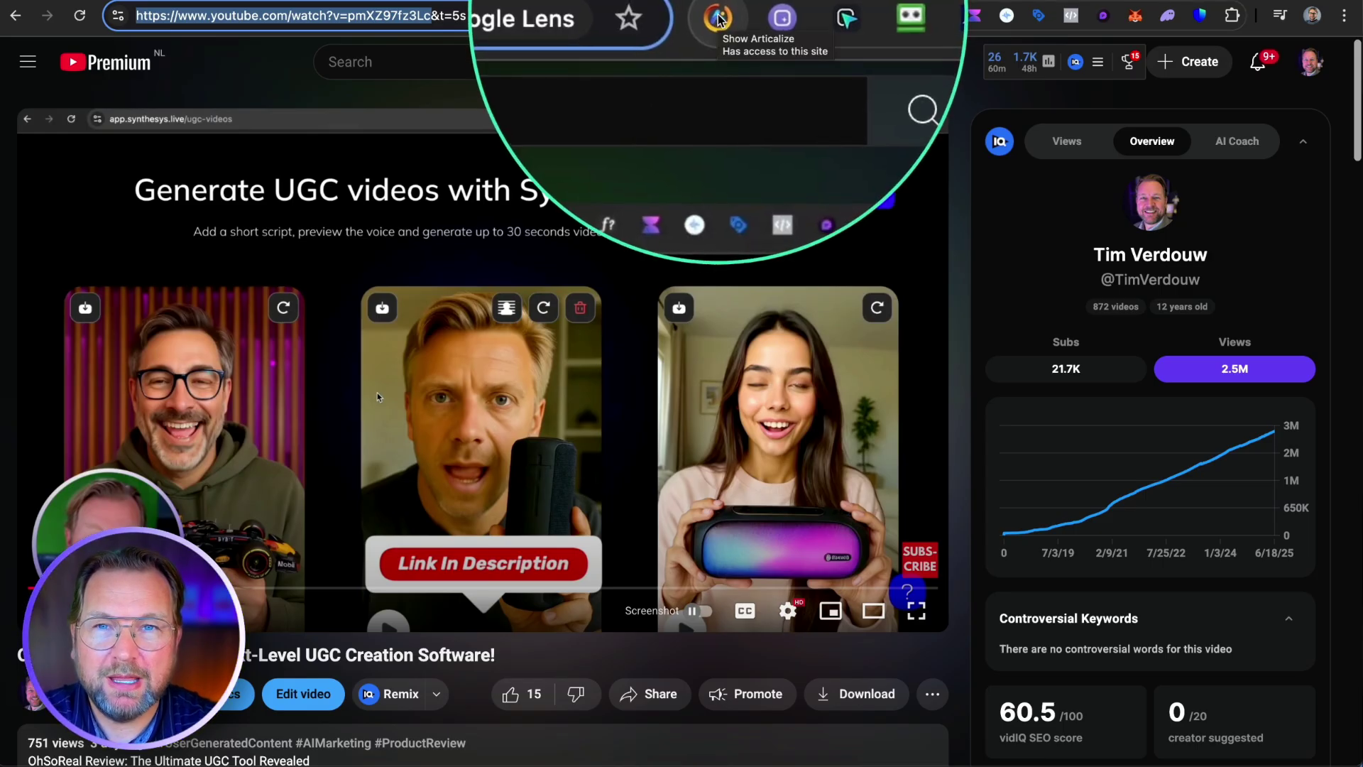
# Get the video's transcript with the Articalize extension, including the video description too
pyautogui.scroll(-4, 398, 461)
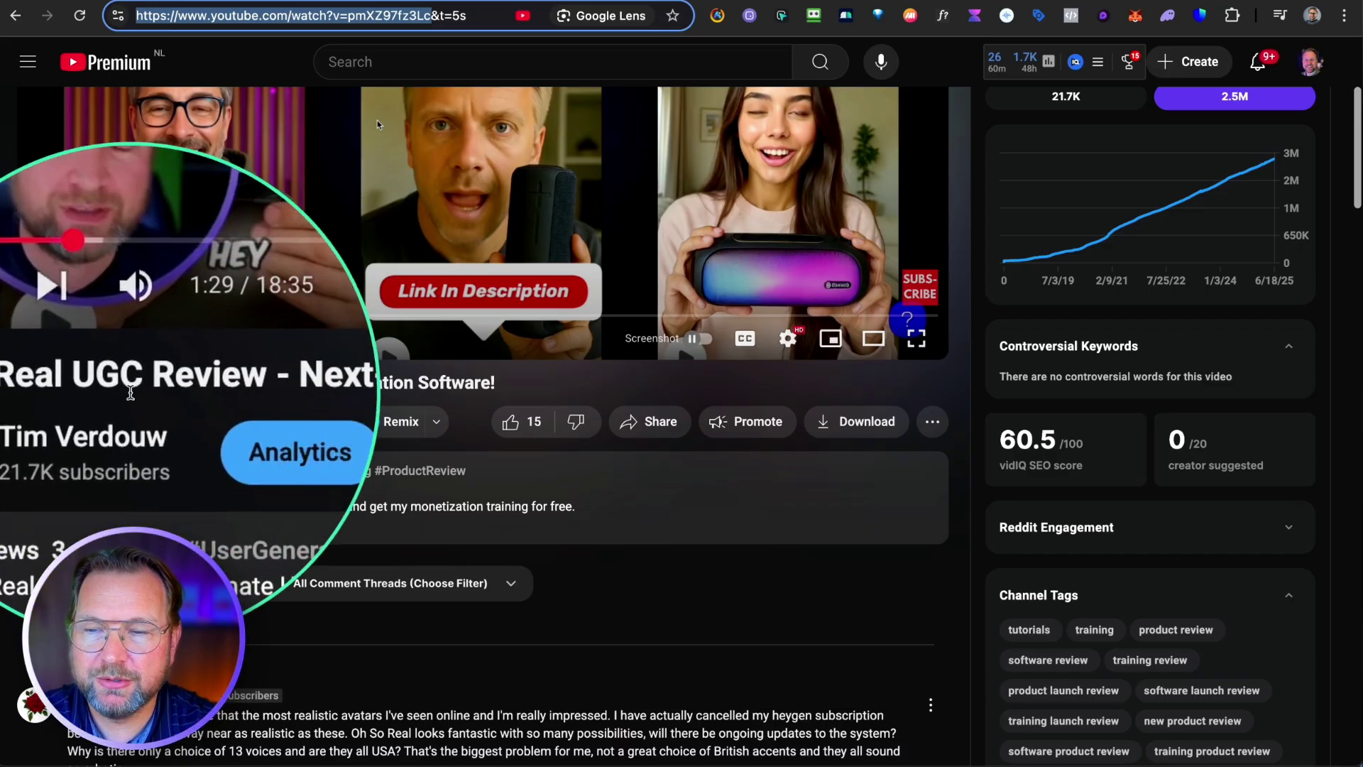
pyautogui.scroll(4, 471, 289)
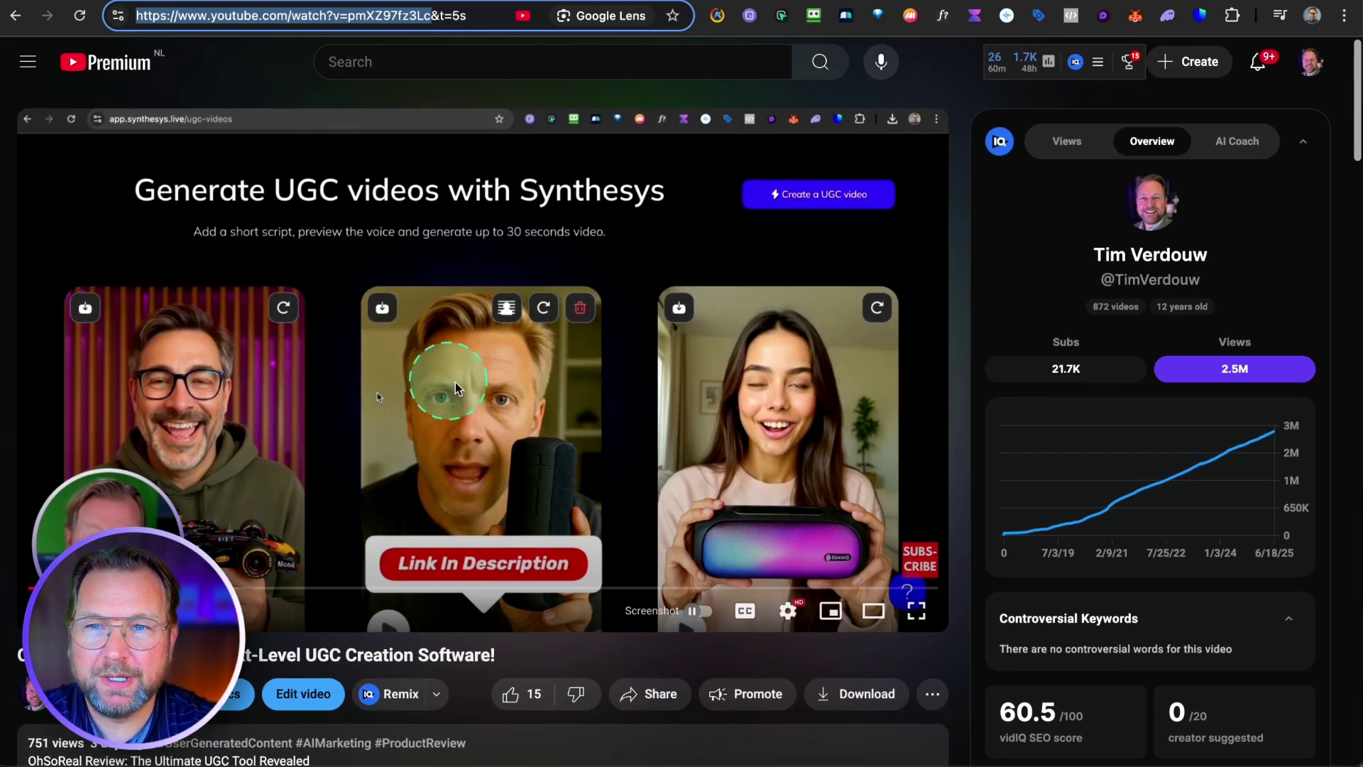
pyautogui.click(717, 17)
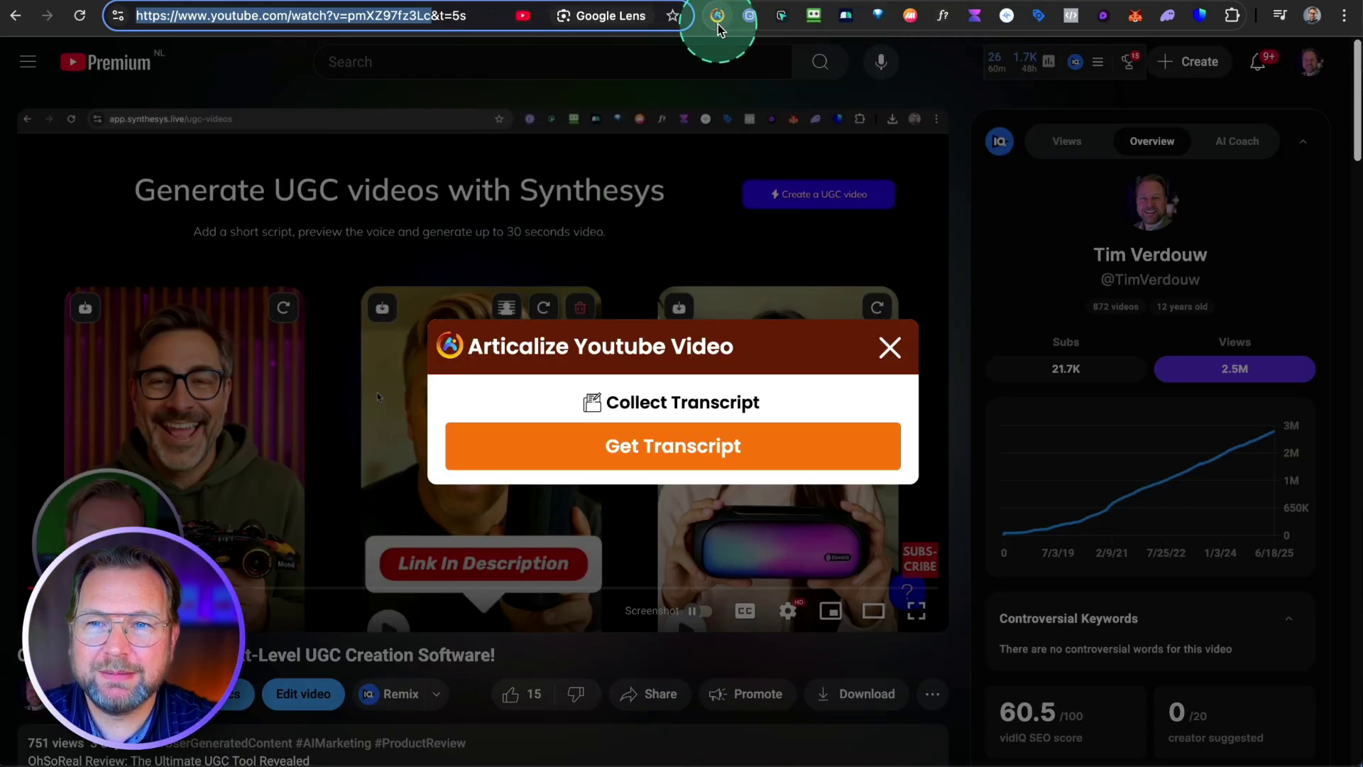
pyautogui.click(654, 451)
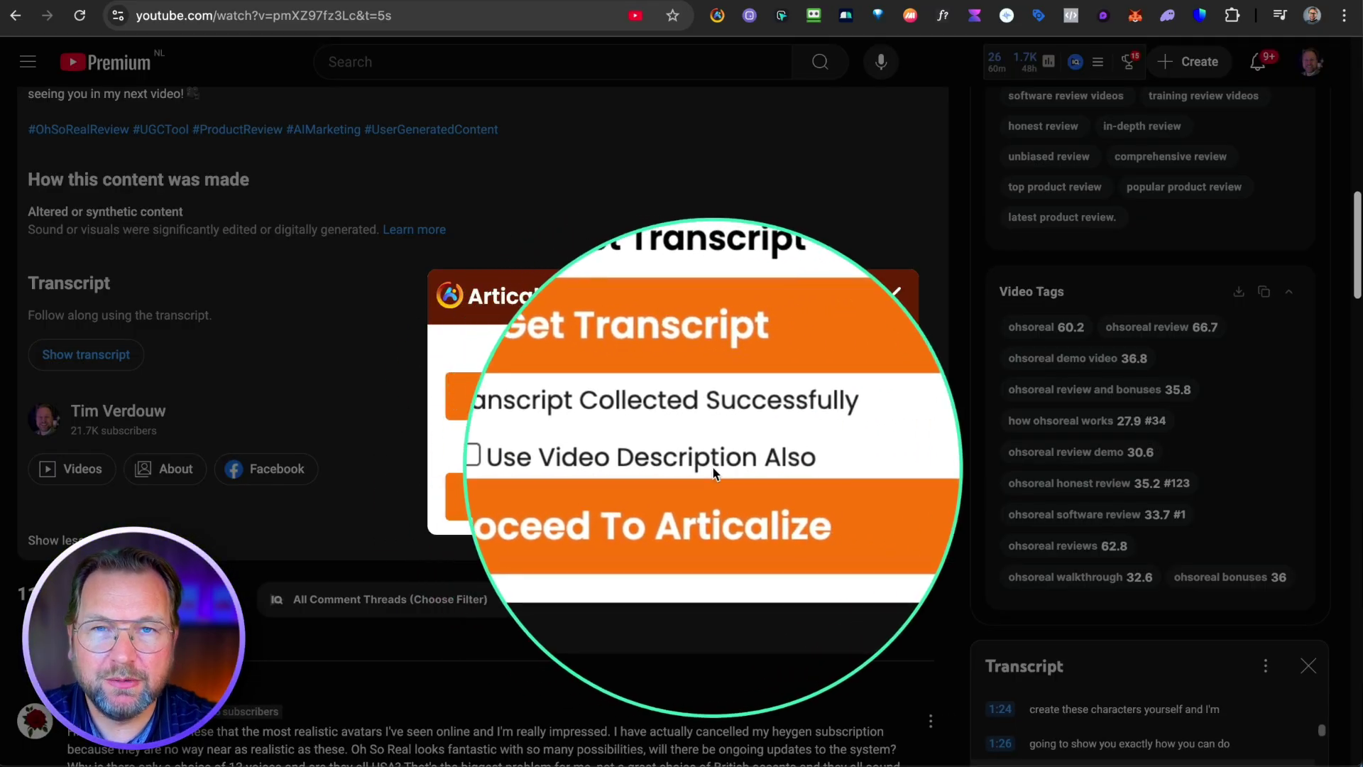
pyautogui.click(590, 461)
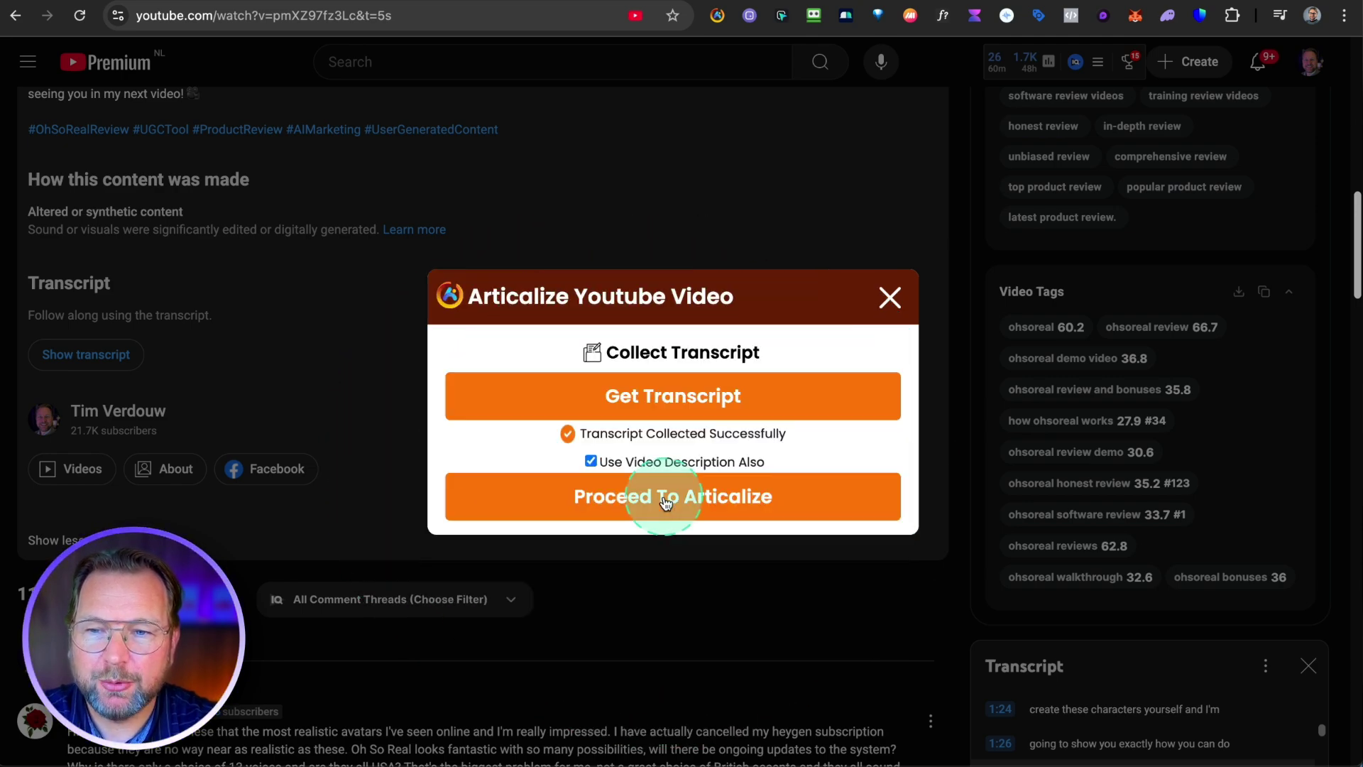
# Send the collected transcript to Articalize and scroll through the loaded transcript text
pyautogui.click(666, 498)
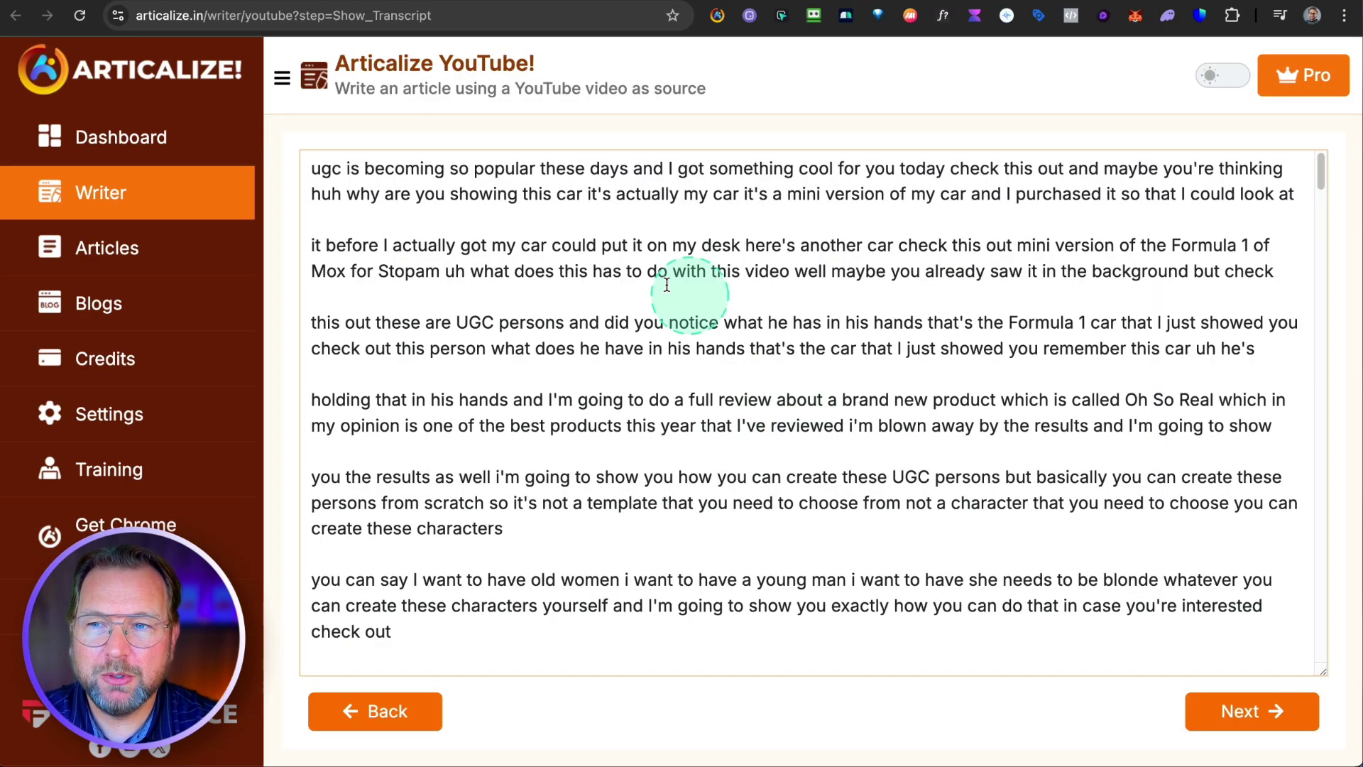
pyautogui.scroll(-4, 489, 256)
pyautogui.scroll(-15, 496, 261)
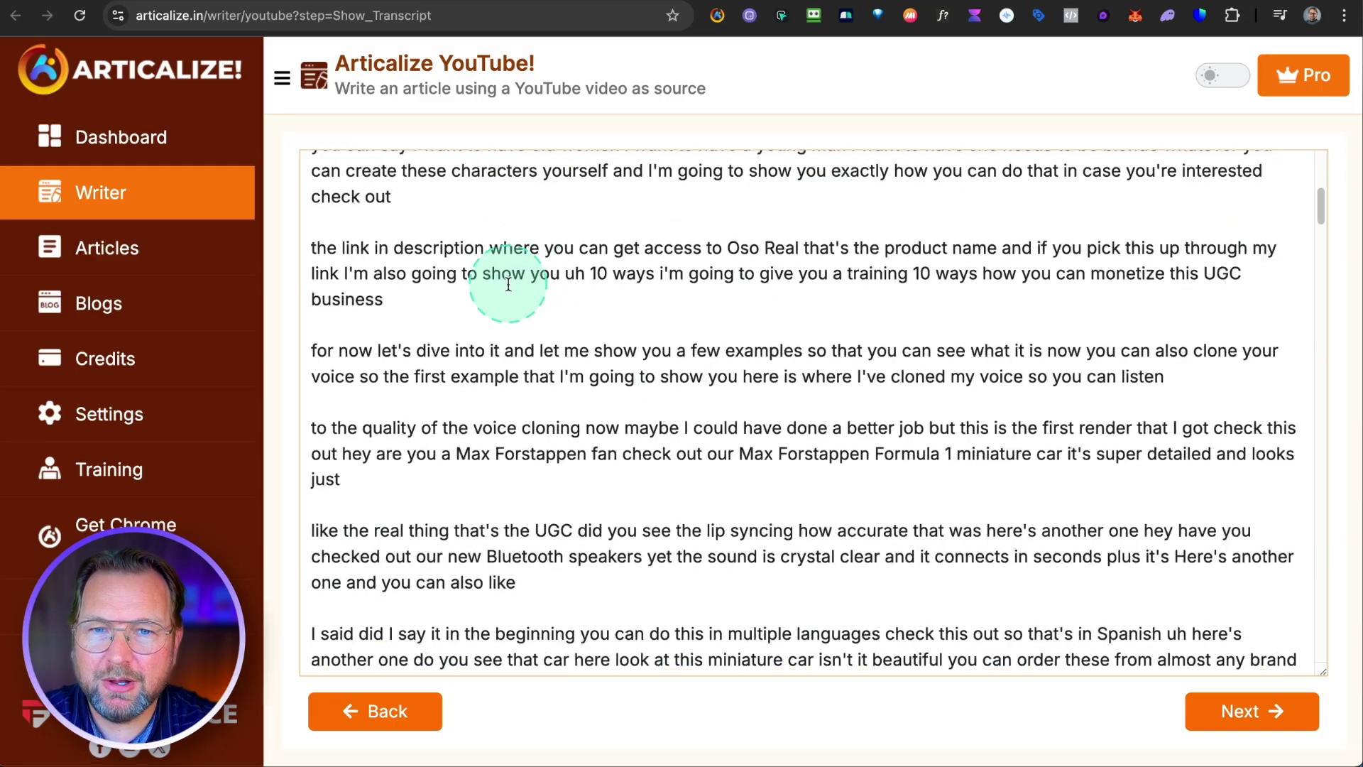
pyautogui.scroll(-15, 508, 284)
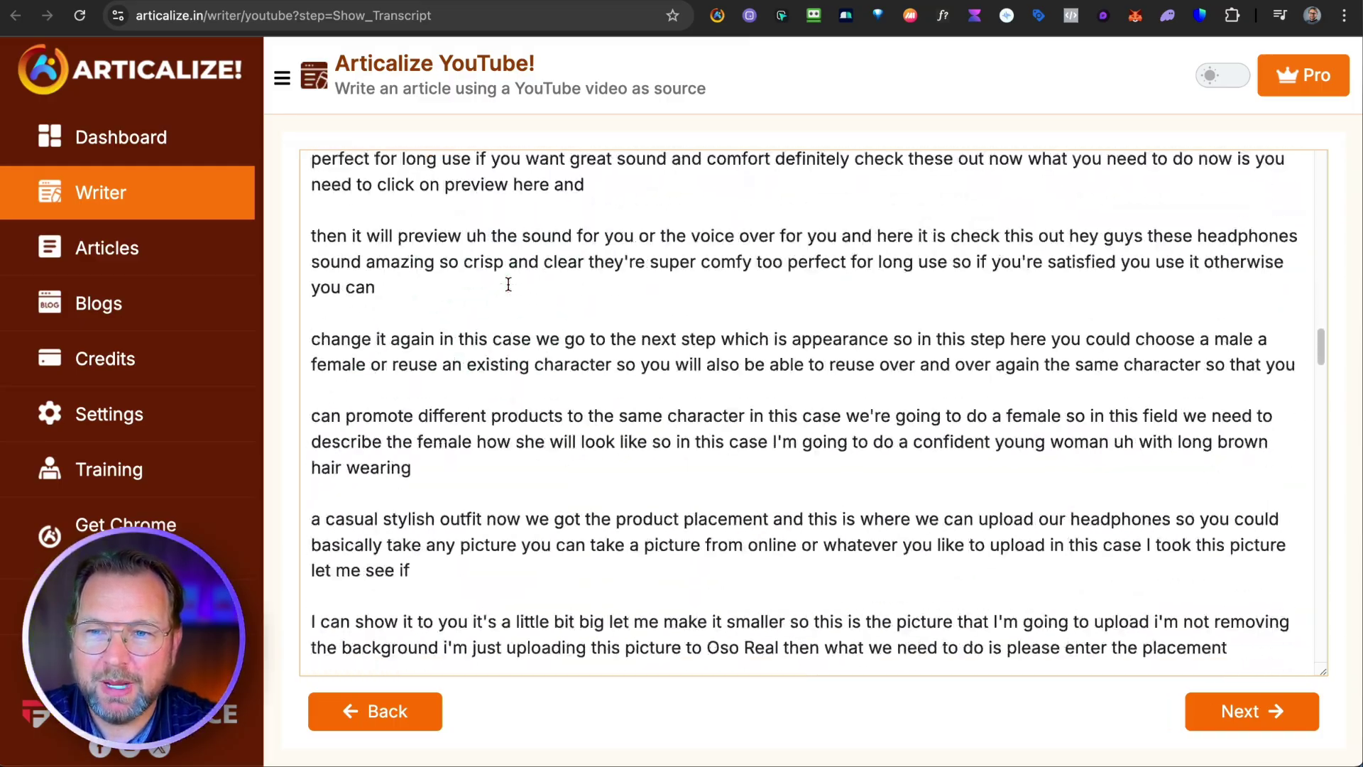
pyautogui.scroll(-15, 508, 284)
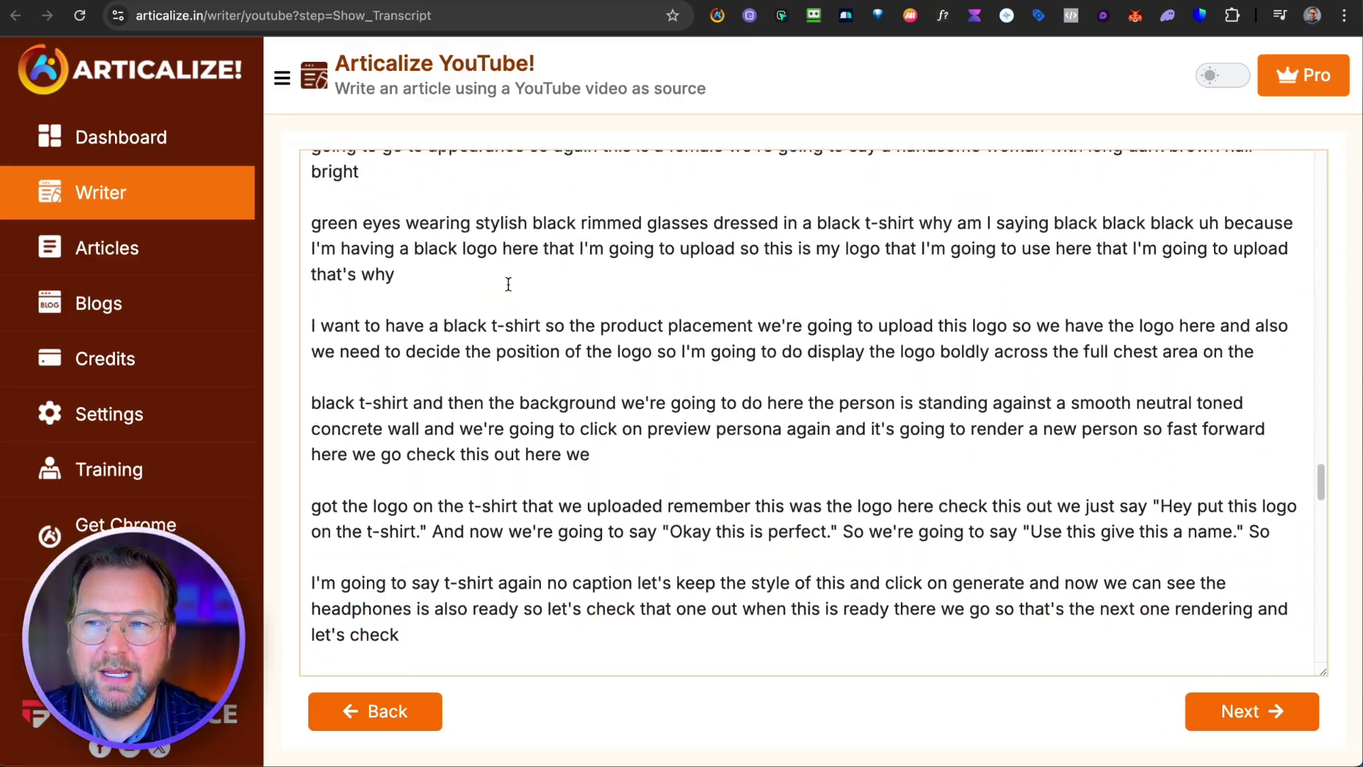
pyautogui.scroll(-5, 508, 284)
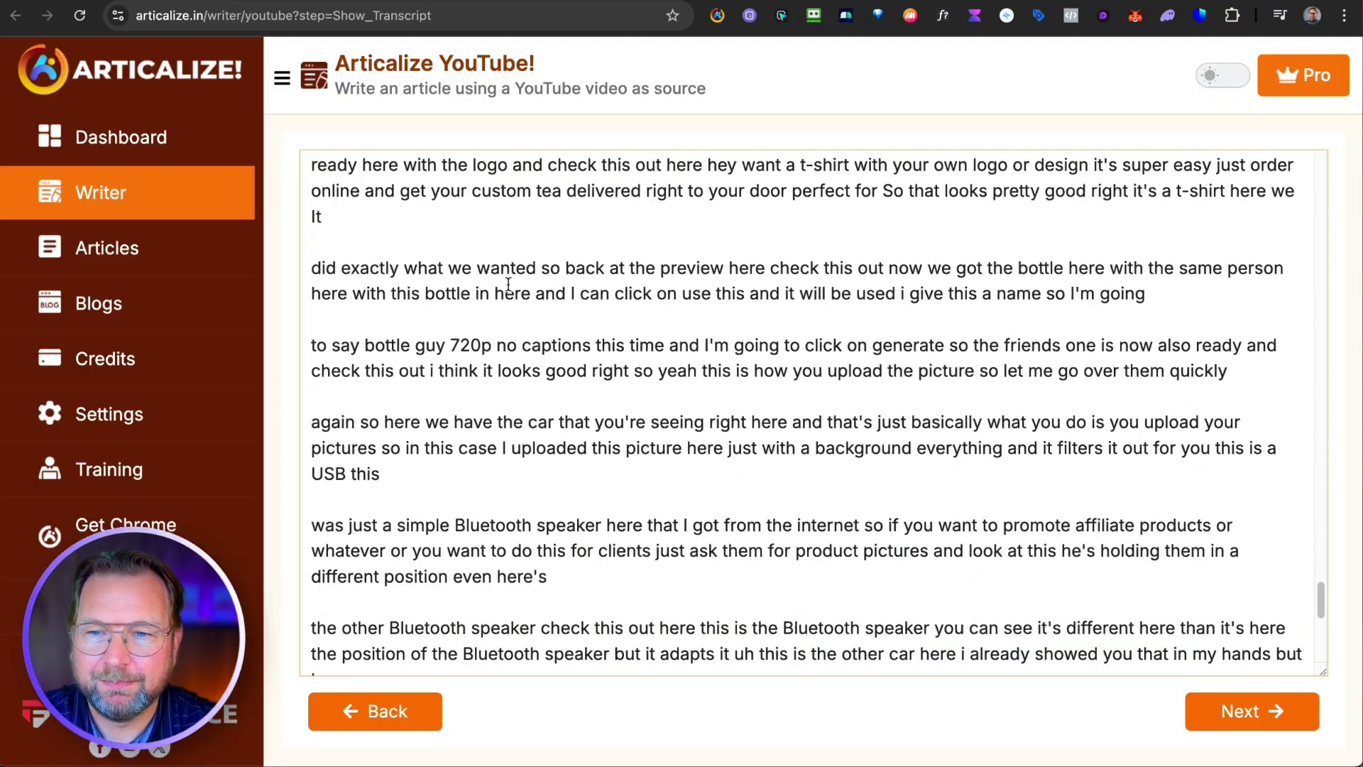
pyautogui.scroll(20, 505, 283)
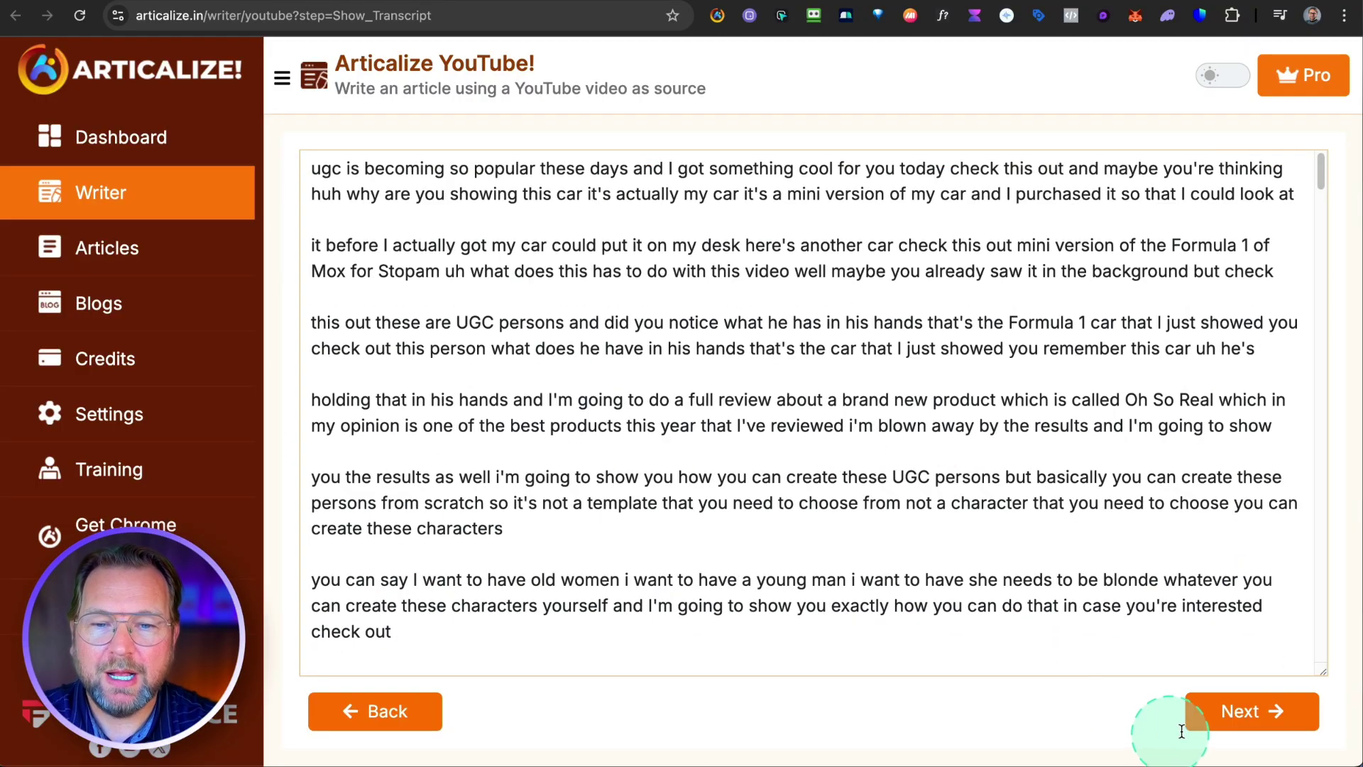
# Choose Claude Sonnet 3.7 as the writing model, keeping the article language English
pyautogui.click(1223, 719)
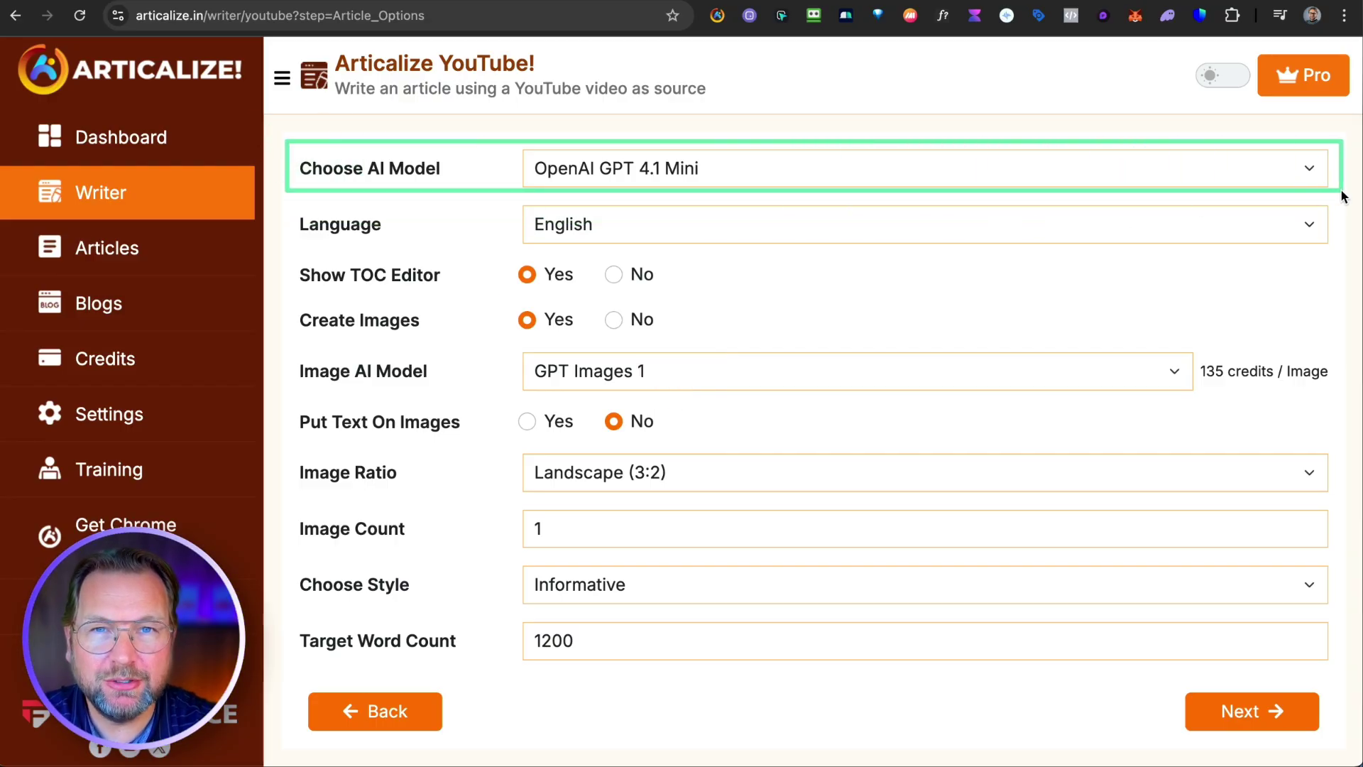
pyautogui.click(739, 168)
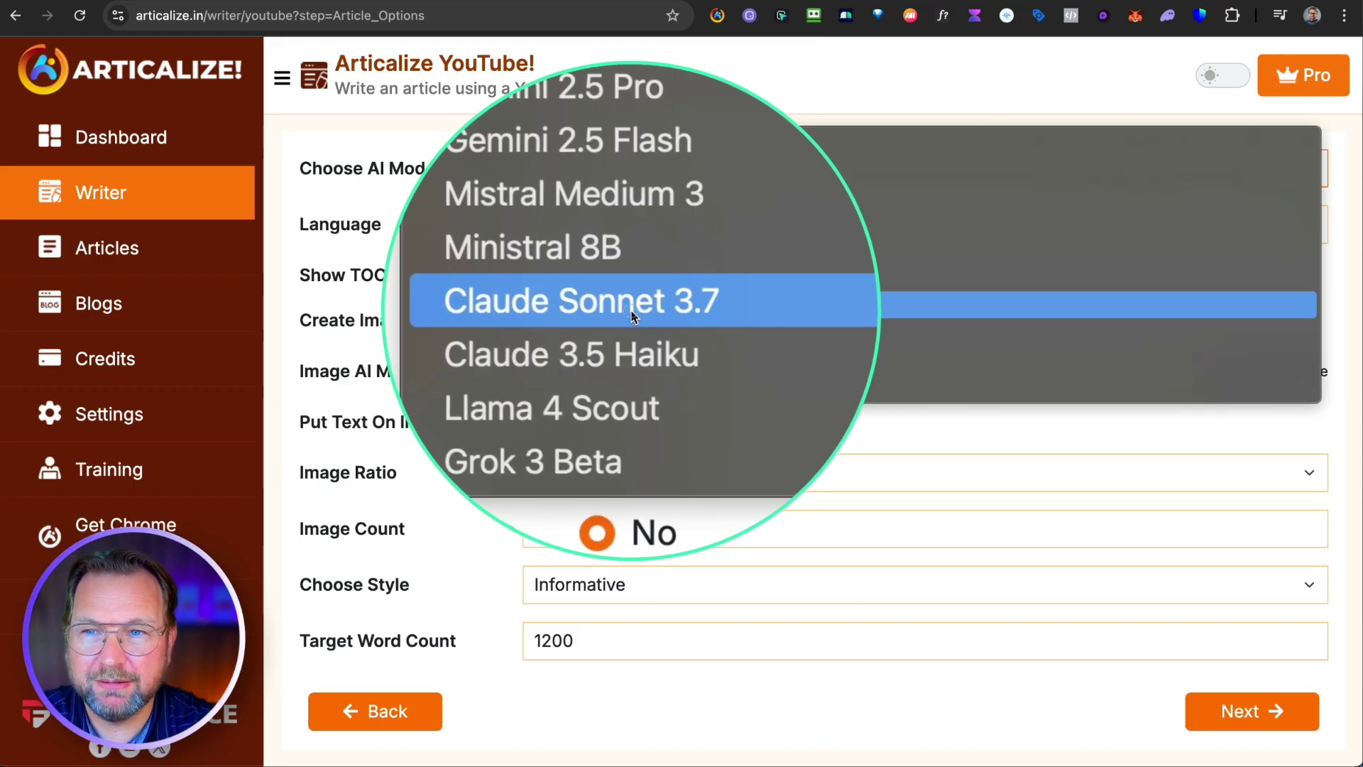
pyautogui.click(630, 310)
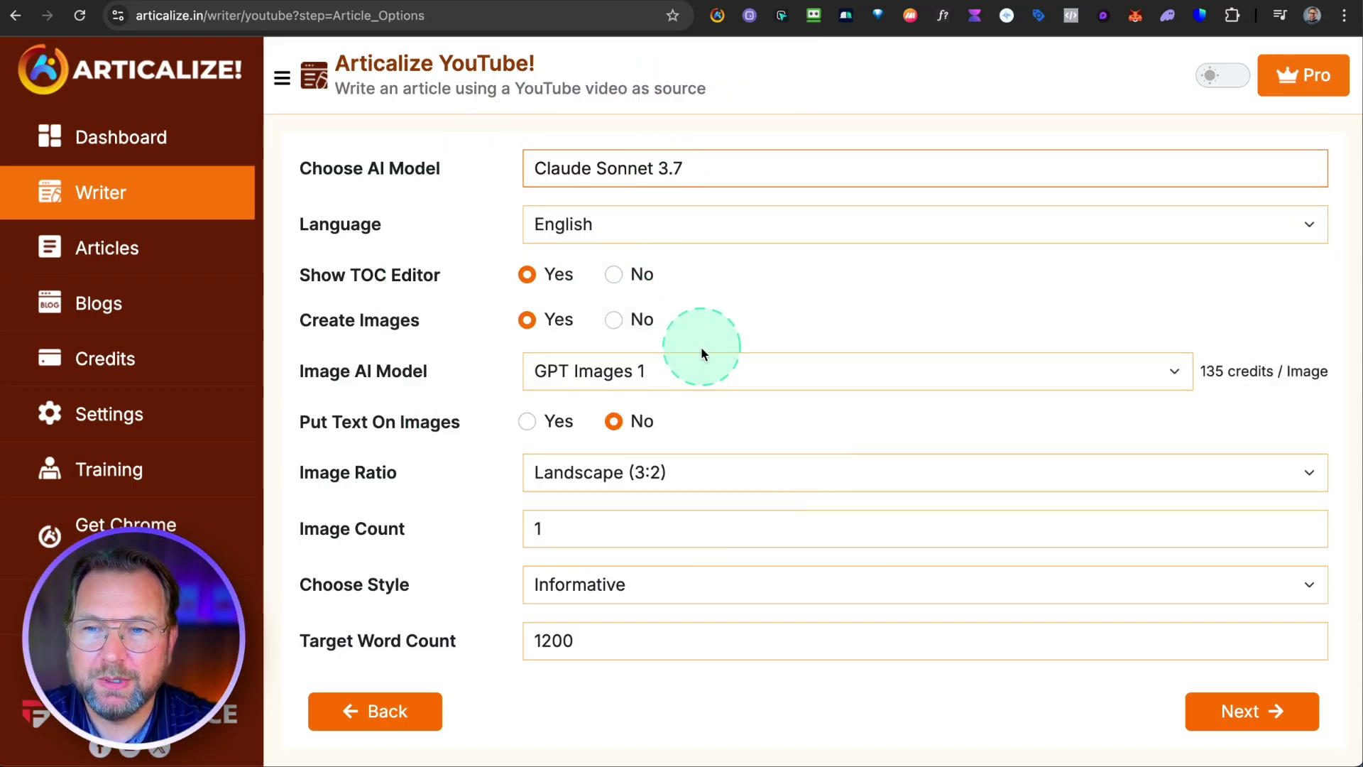
pyautogui.click(575, 228)
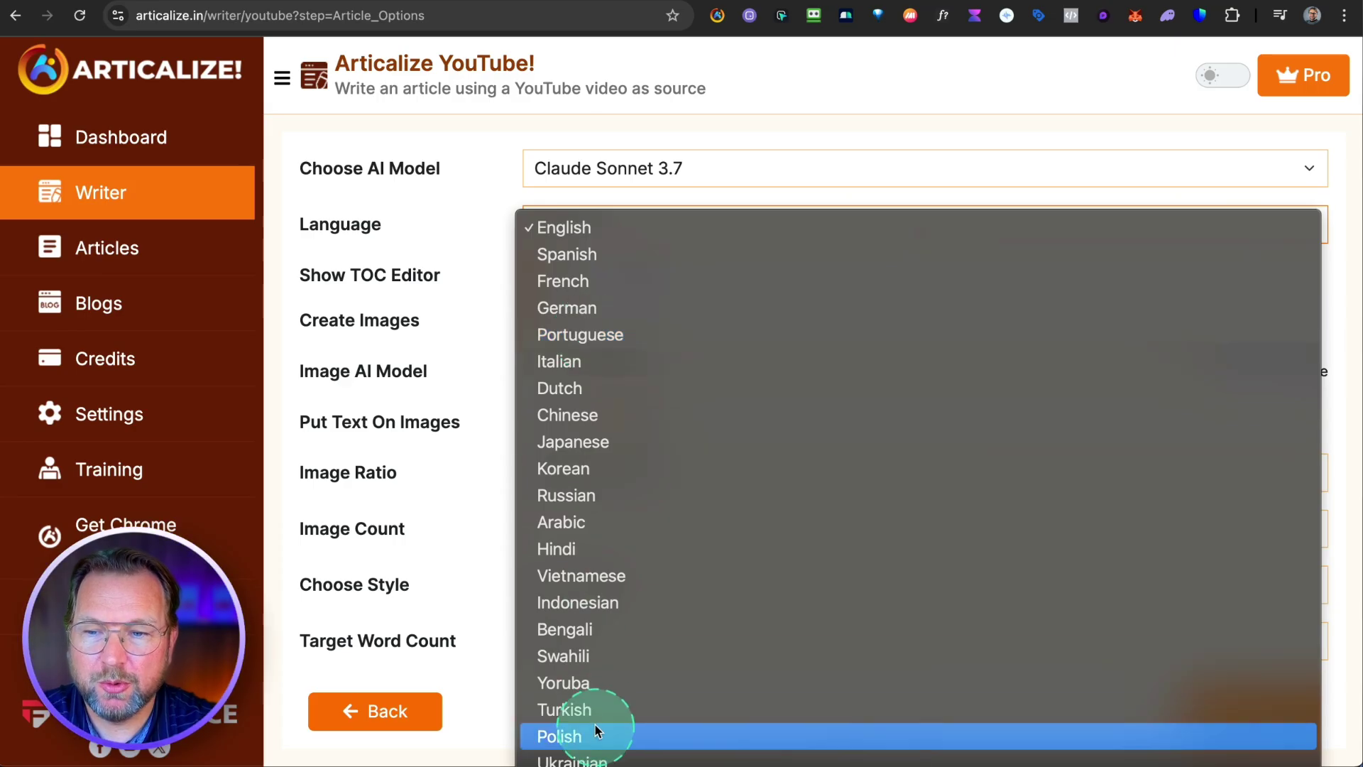
pyautogui.click(482, 341)
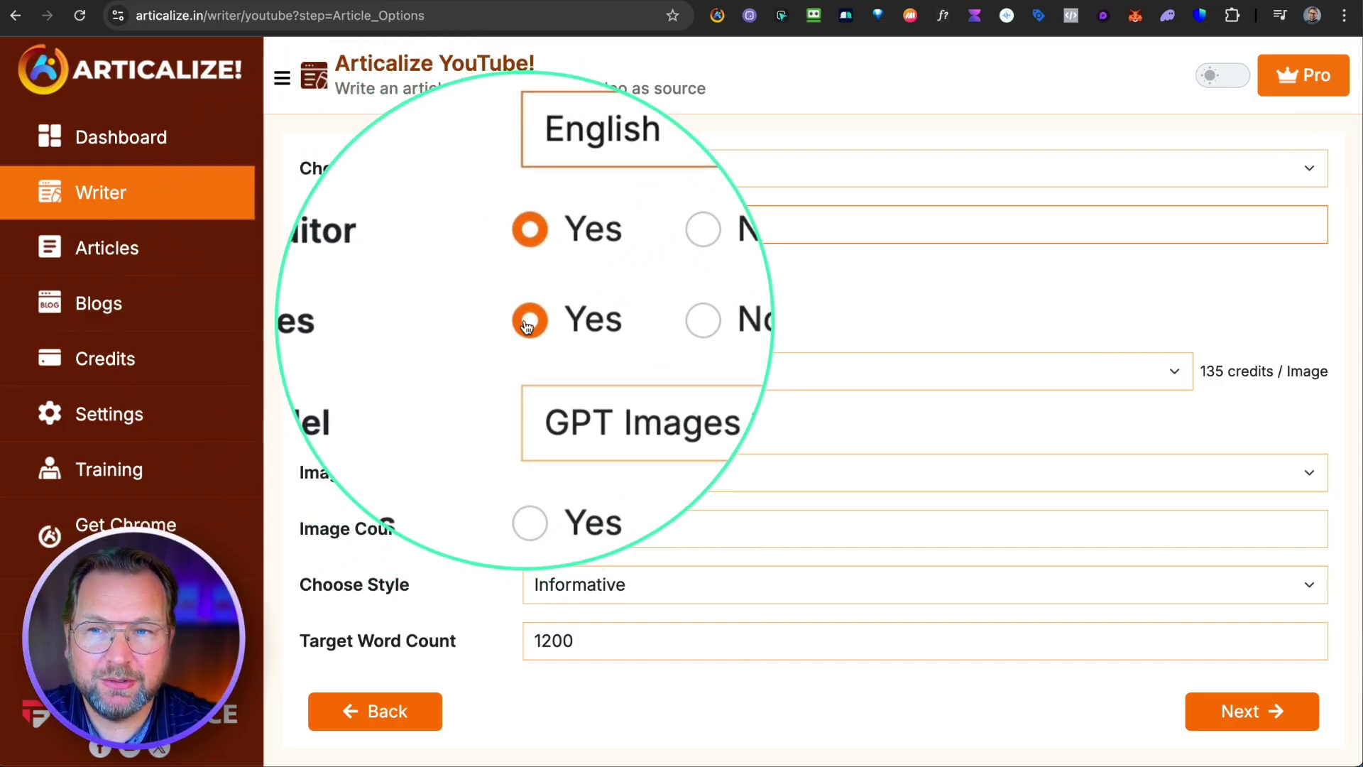
# Keep image creation on, with GPT Images 1 as the image AI model
pyautogui.click(526, 321)
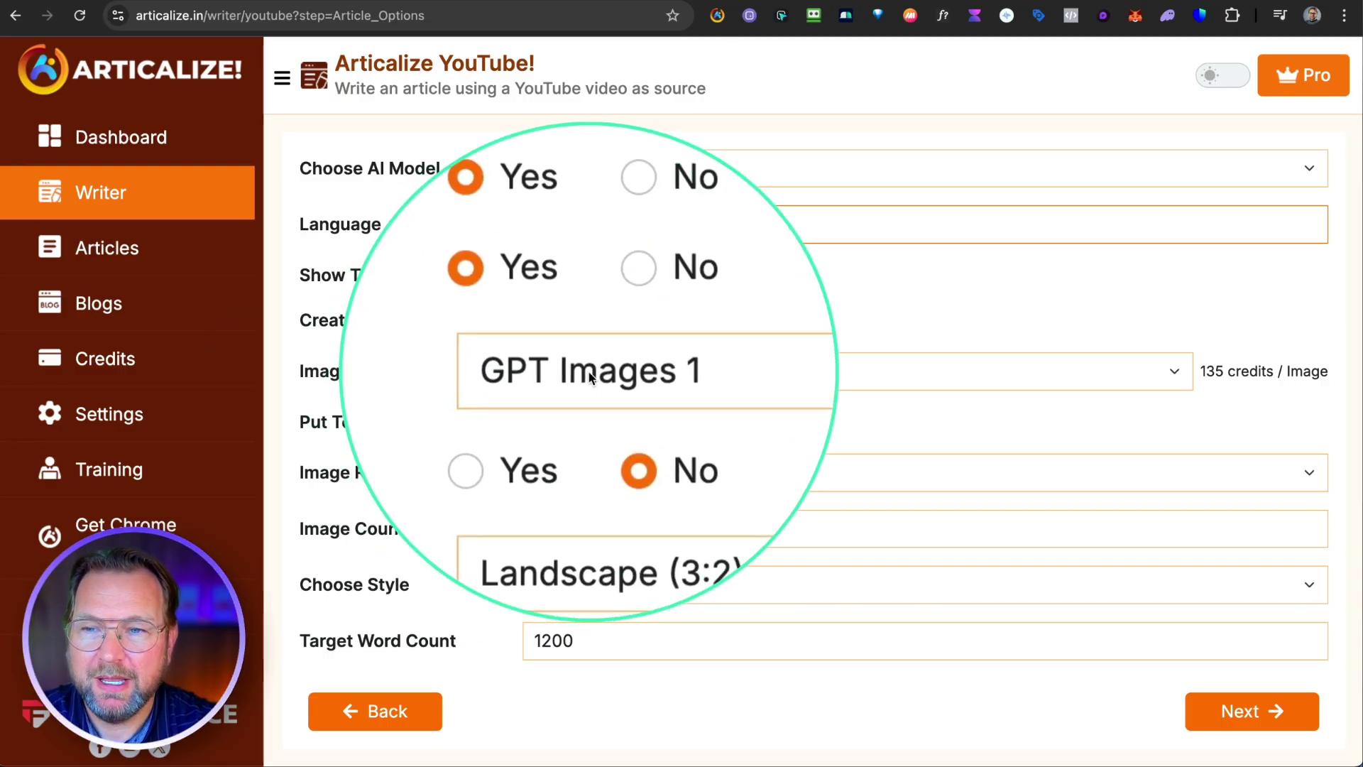
pyautogui.click(613, 374)
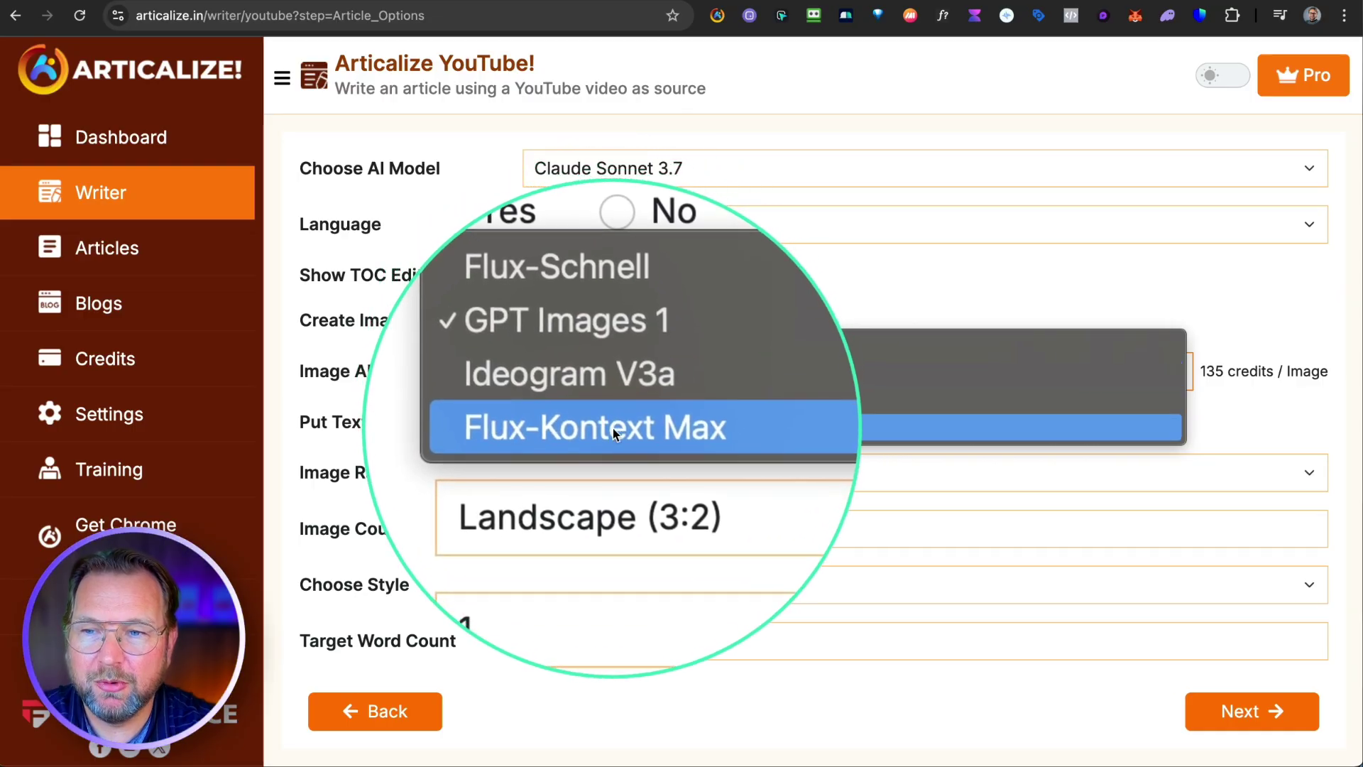
pyautogui.click(596, 382)
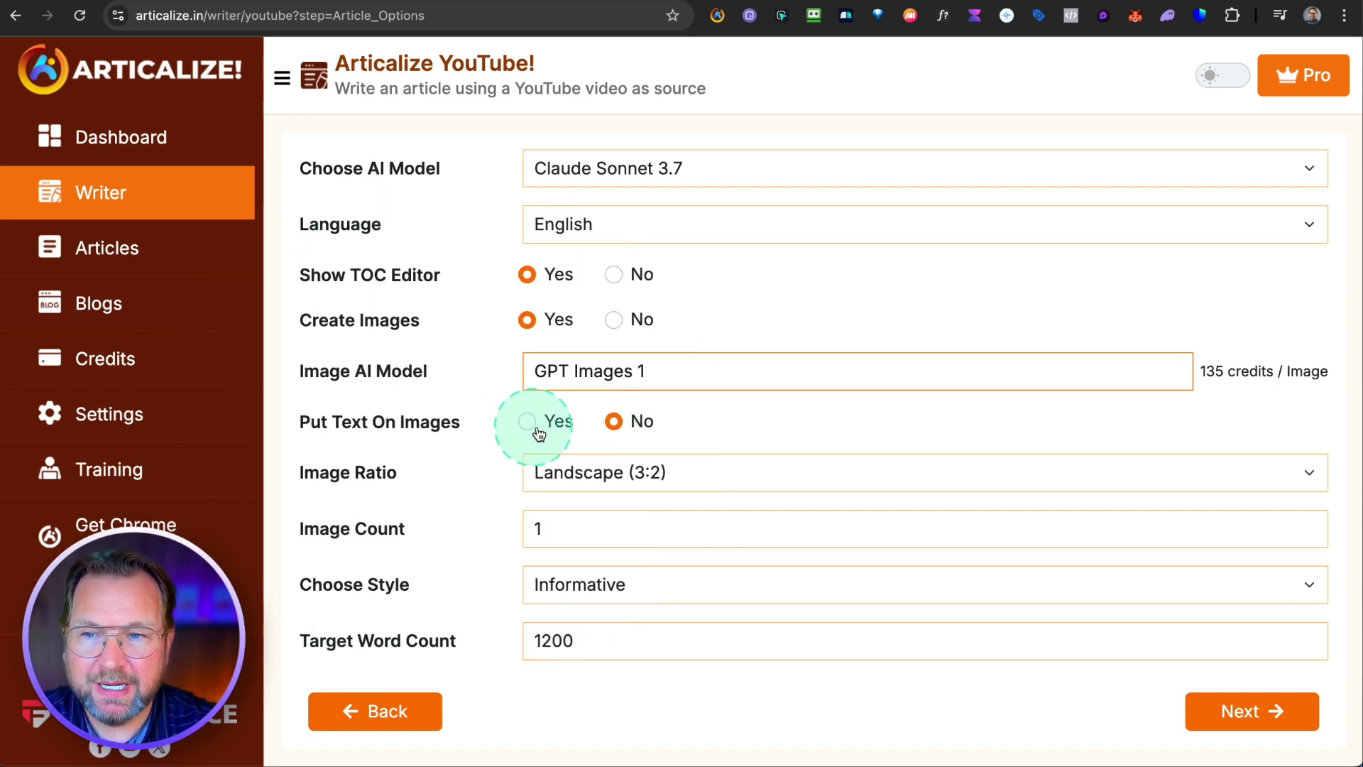
# Keep the Landscape (3:2) image ratio, choose the Review style, and generate the table of contents
pyautogui.click(565, 469)
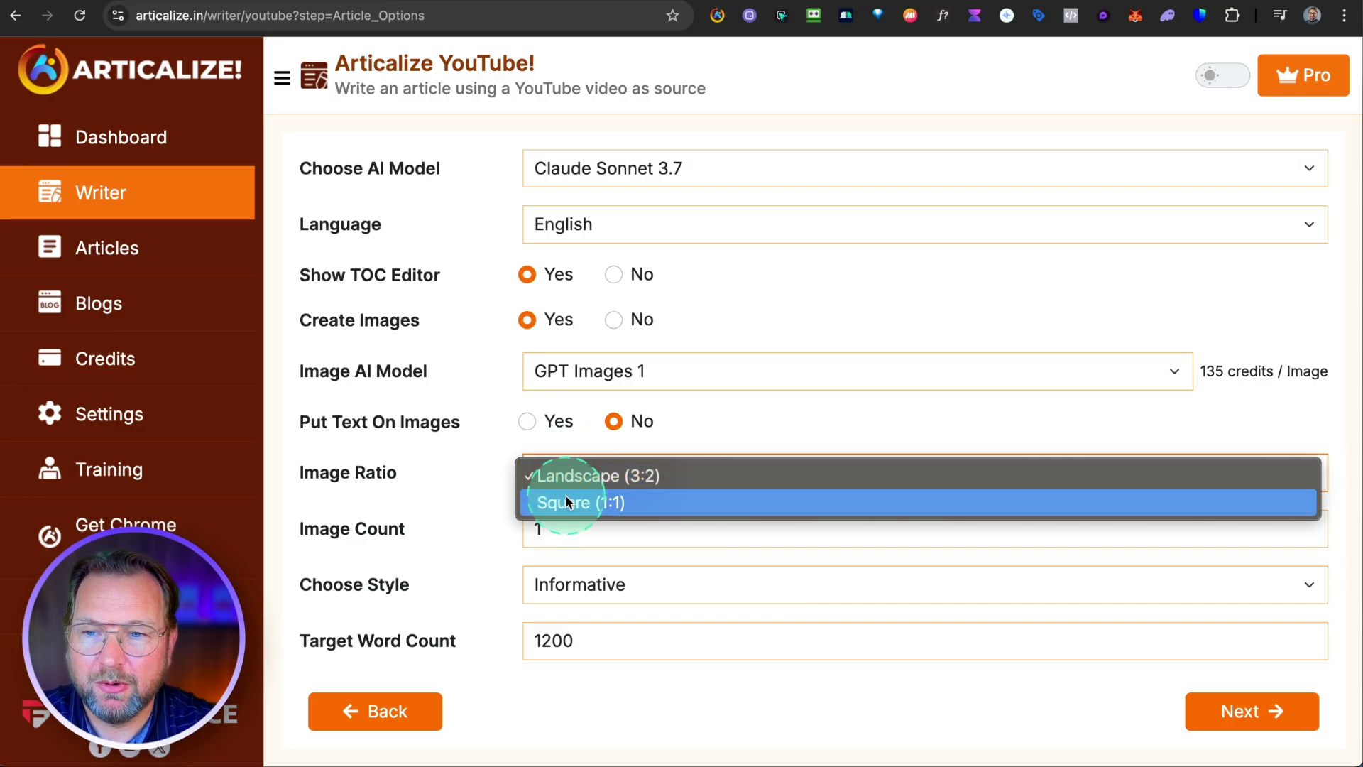
pyautogui.click(499, 462)
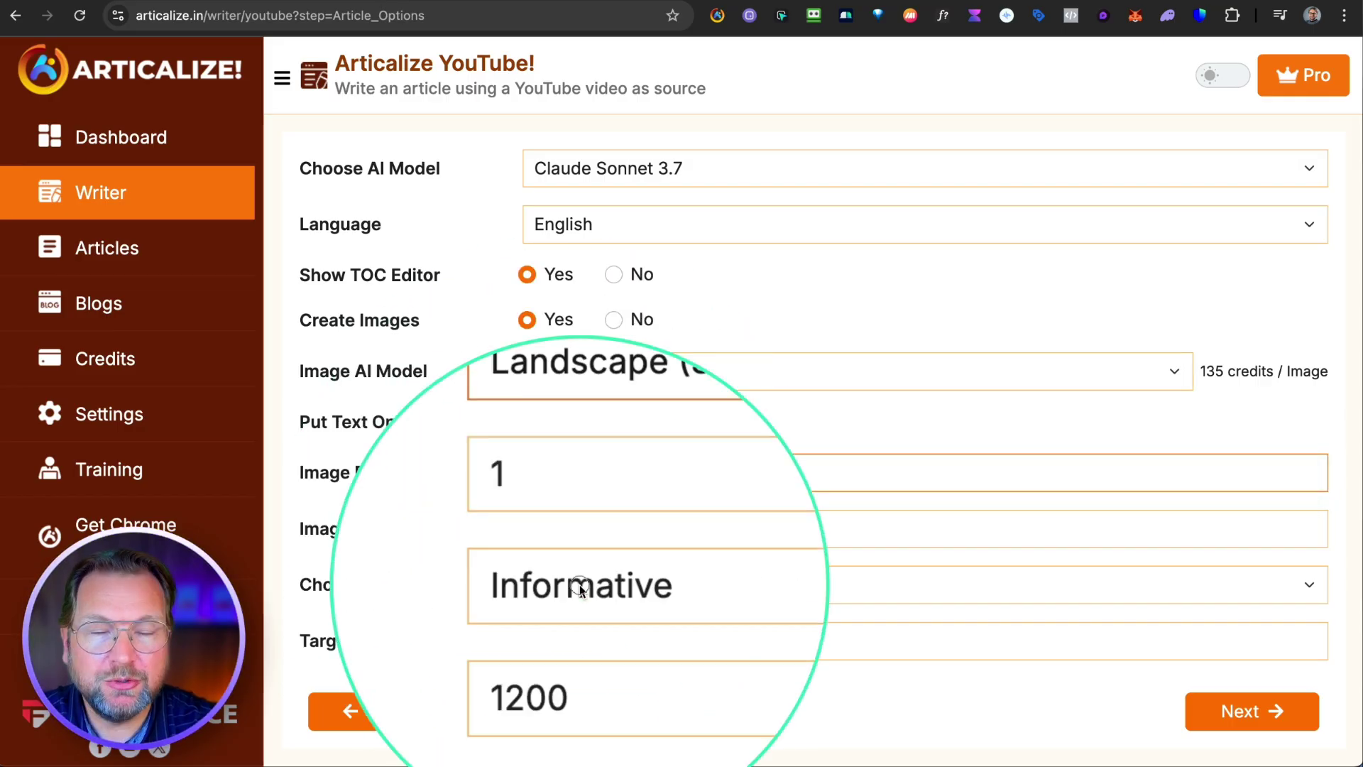
pyautogui.click(600, 596)
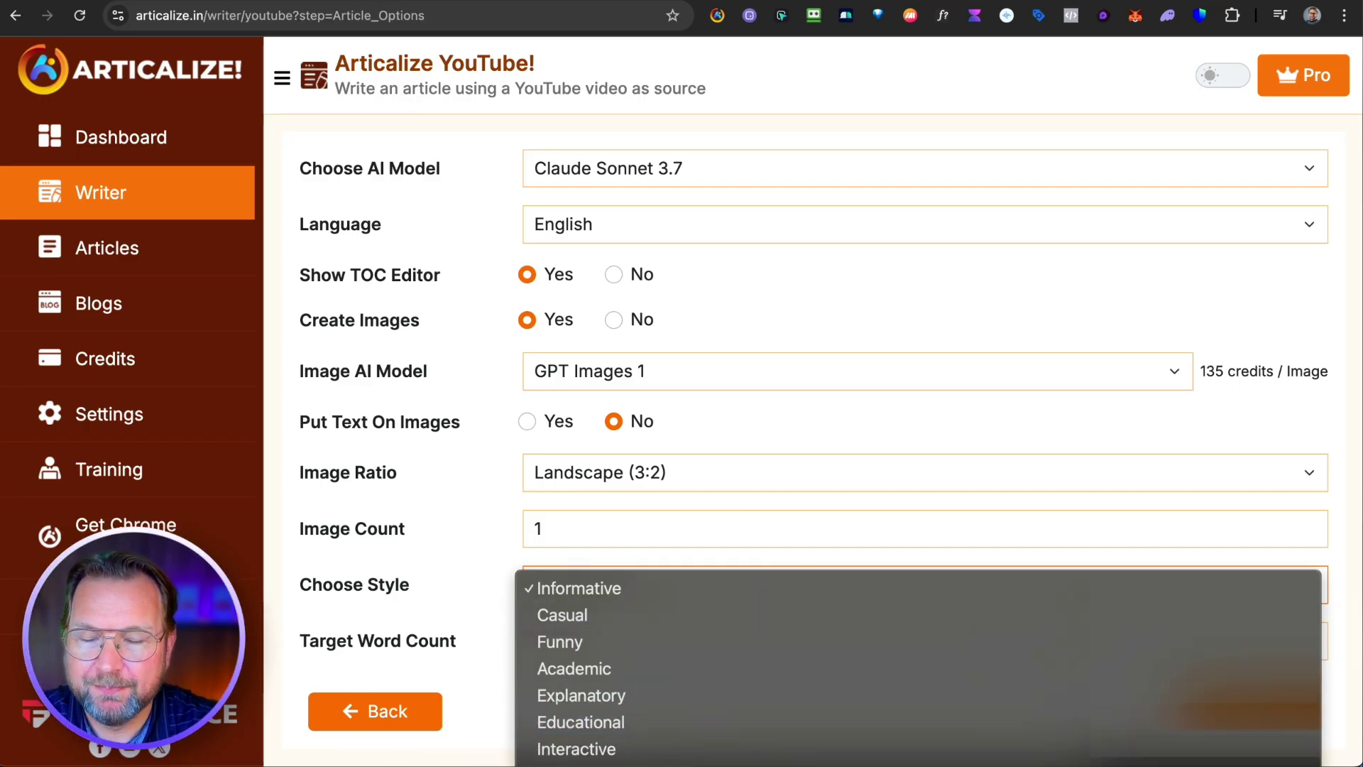
pyautogui.click(727, 745)
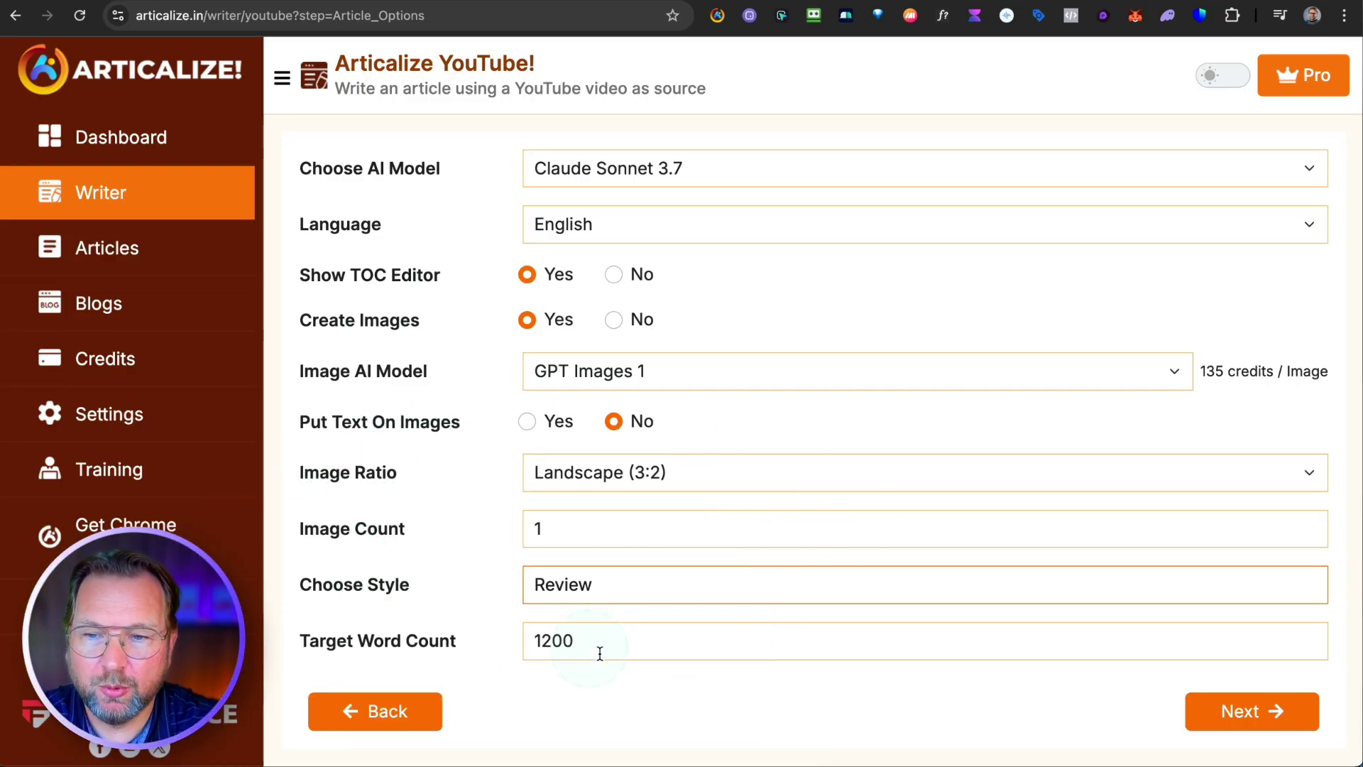
pyautogui.click(1235, 710)
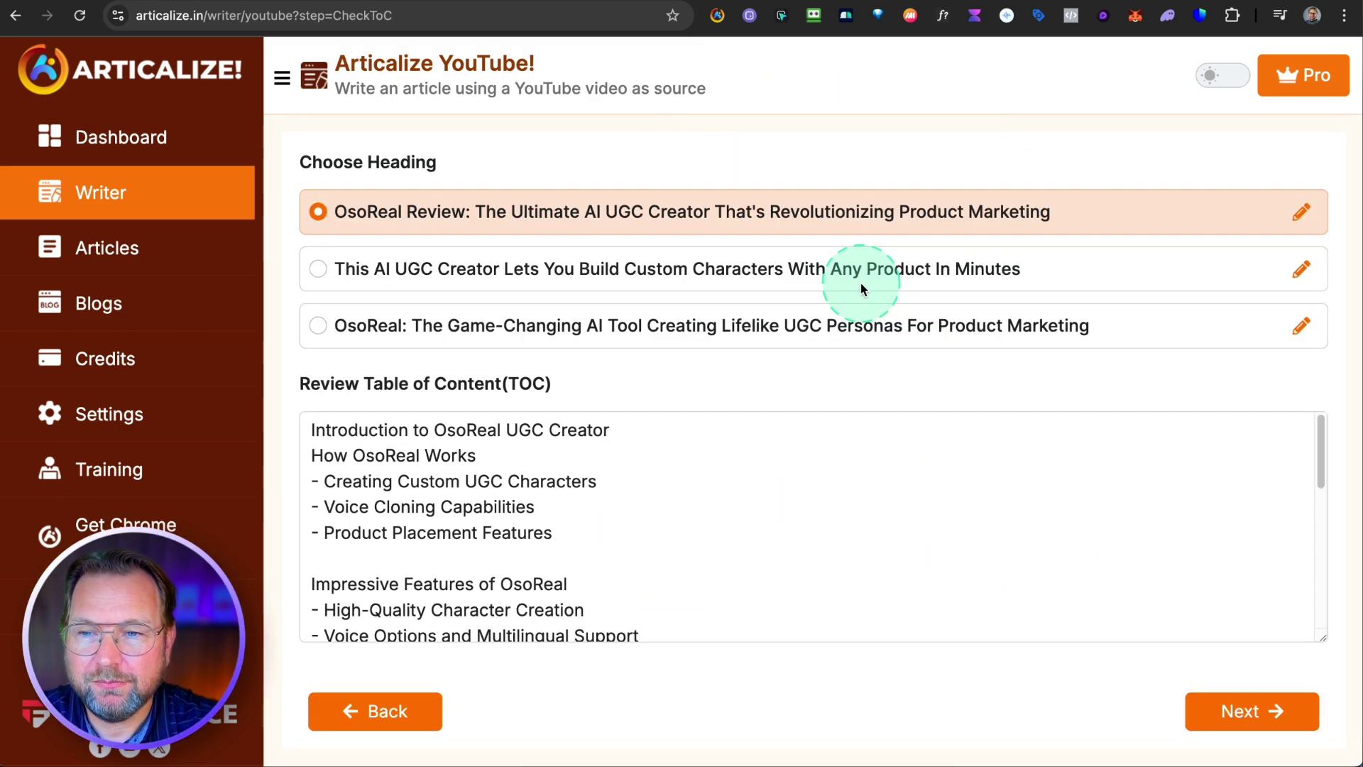
# Check the proposed table of contents, keep the OsoReal Review headline, and write the article
pyautogui.scroll(-3, 664, 512)
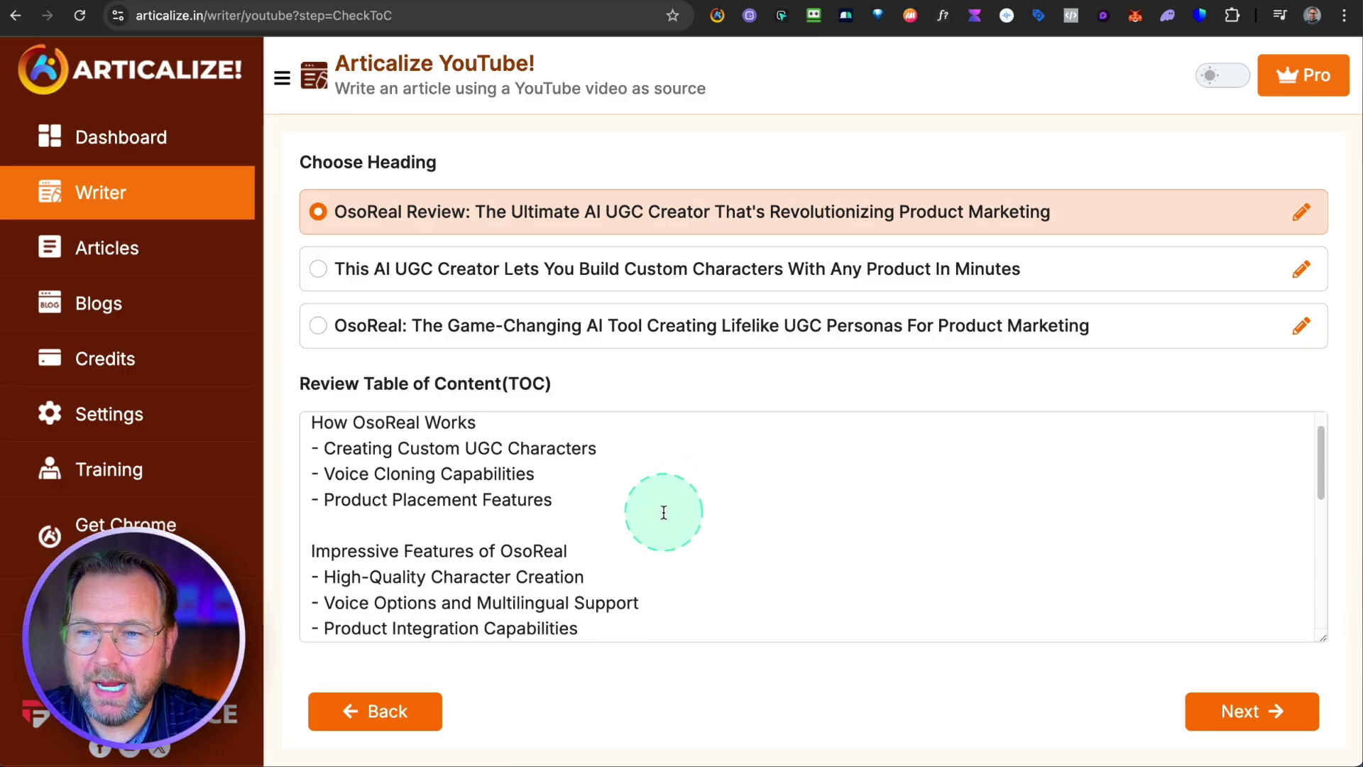
pyautogui.scroll(-5, 664, 512)
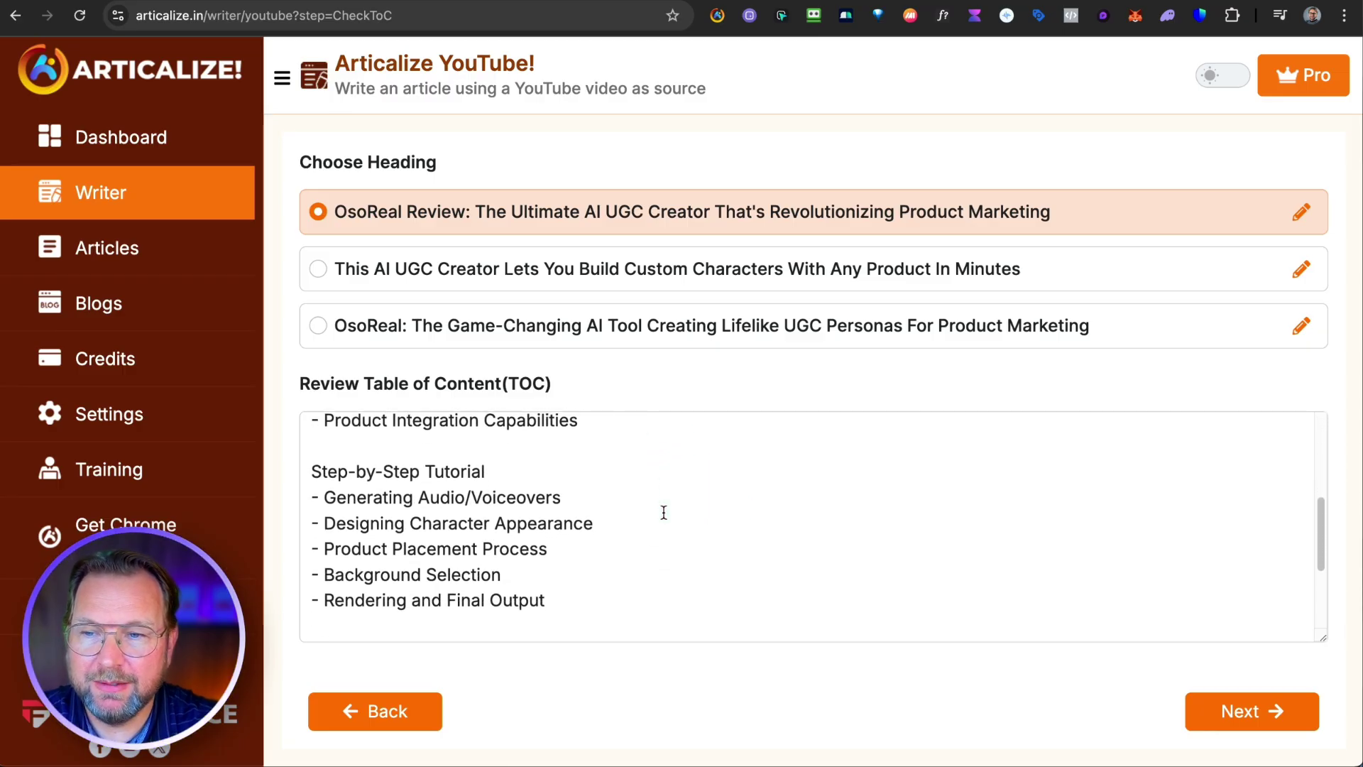
pyautogui.scroll(-3, 664, 512)
pyautogui.click(426, 536)
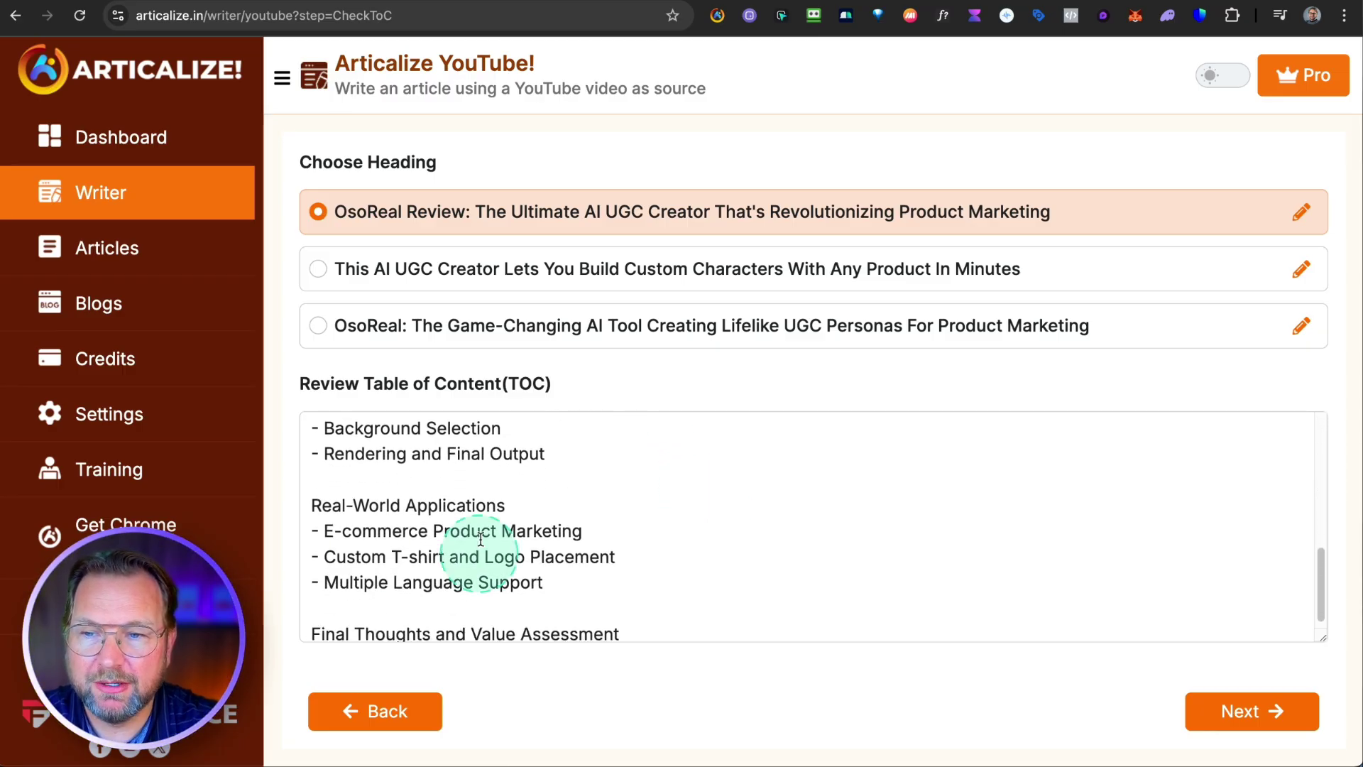
pyautogui.scroll(10, 425, 536)
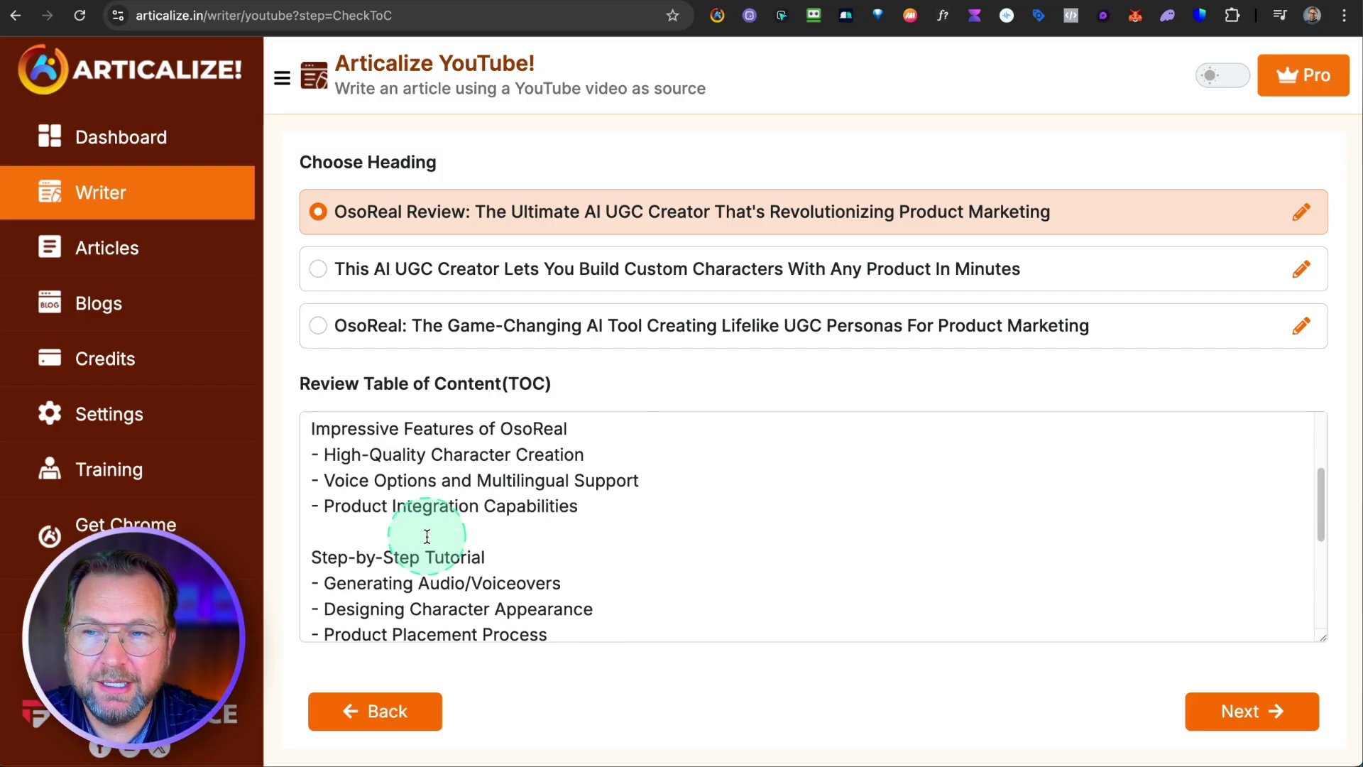
pyautogui.click(340, 215)
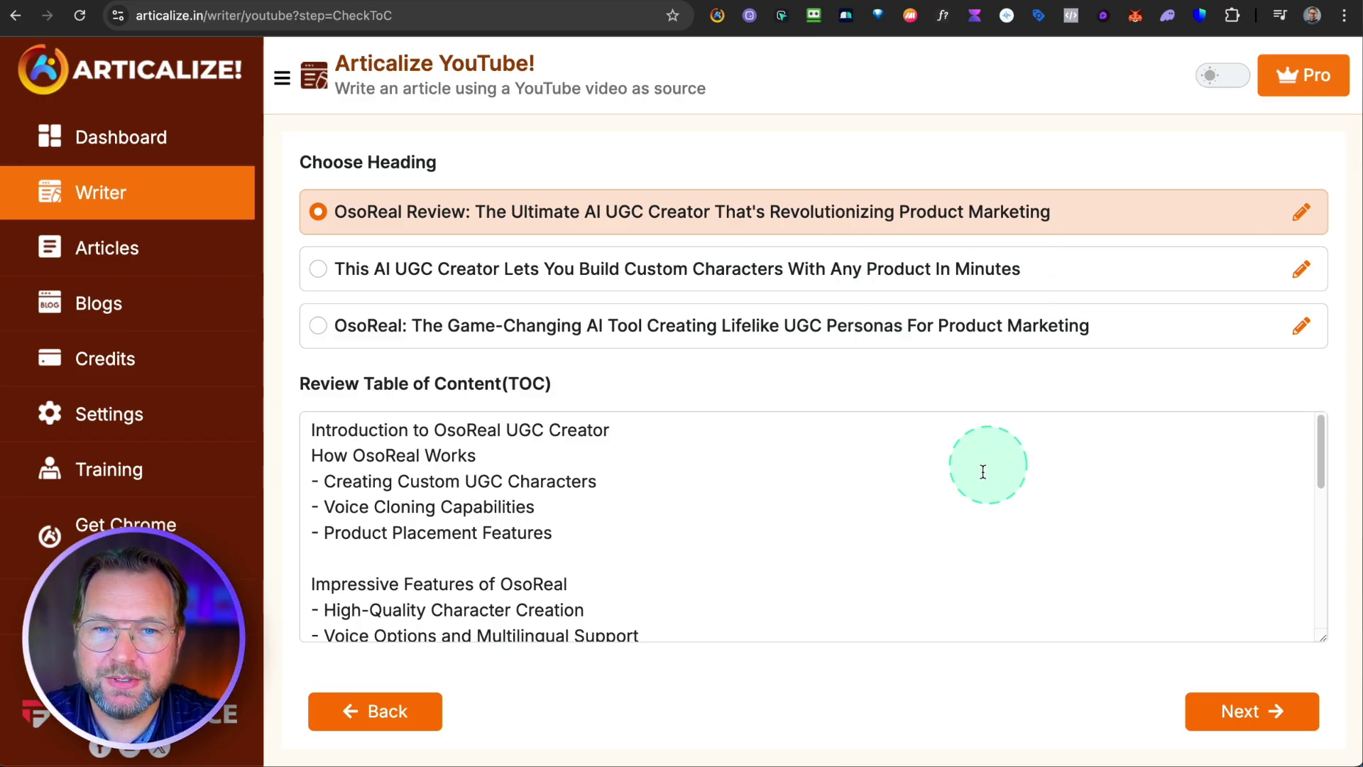
pyautogui.click(1245, 716)
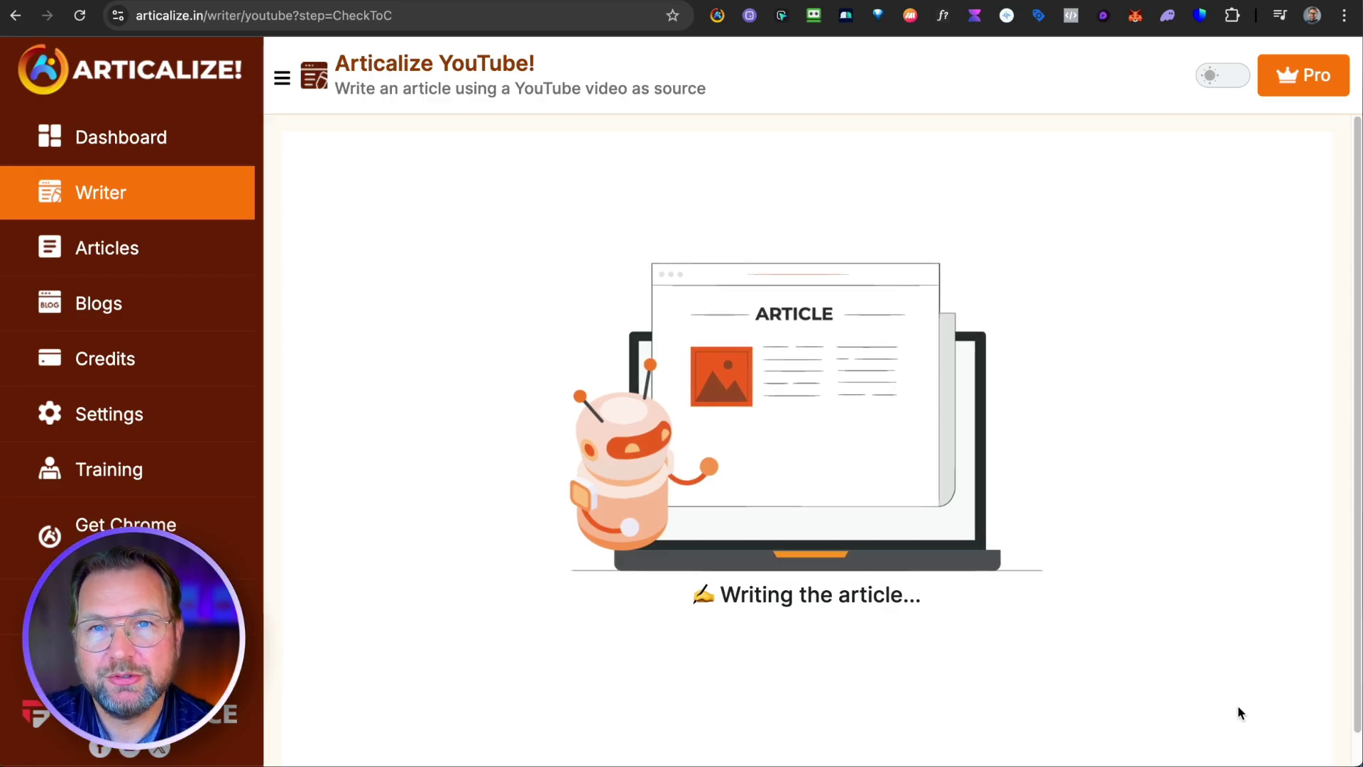
# Scroll through the finished OsoReal review to check the T-shirt illustration and sections like How OsoReal Works
pyautogui.moveTo(1170, 646); pyautogui.dragTo(1029, 545)
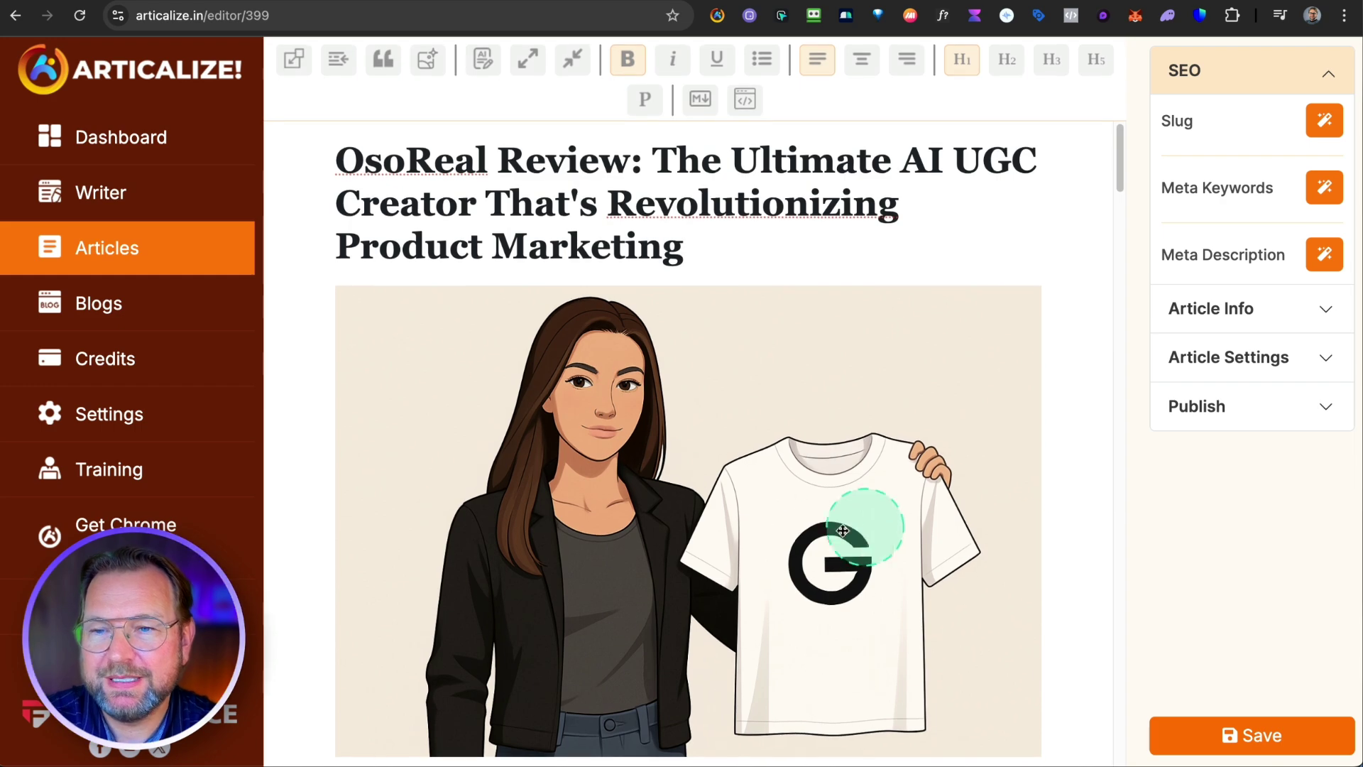
pyautogui.scroll(-3, 745, 511)
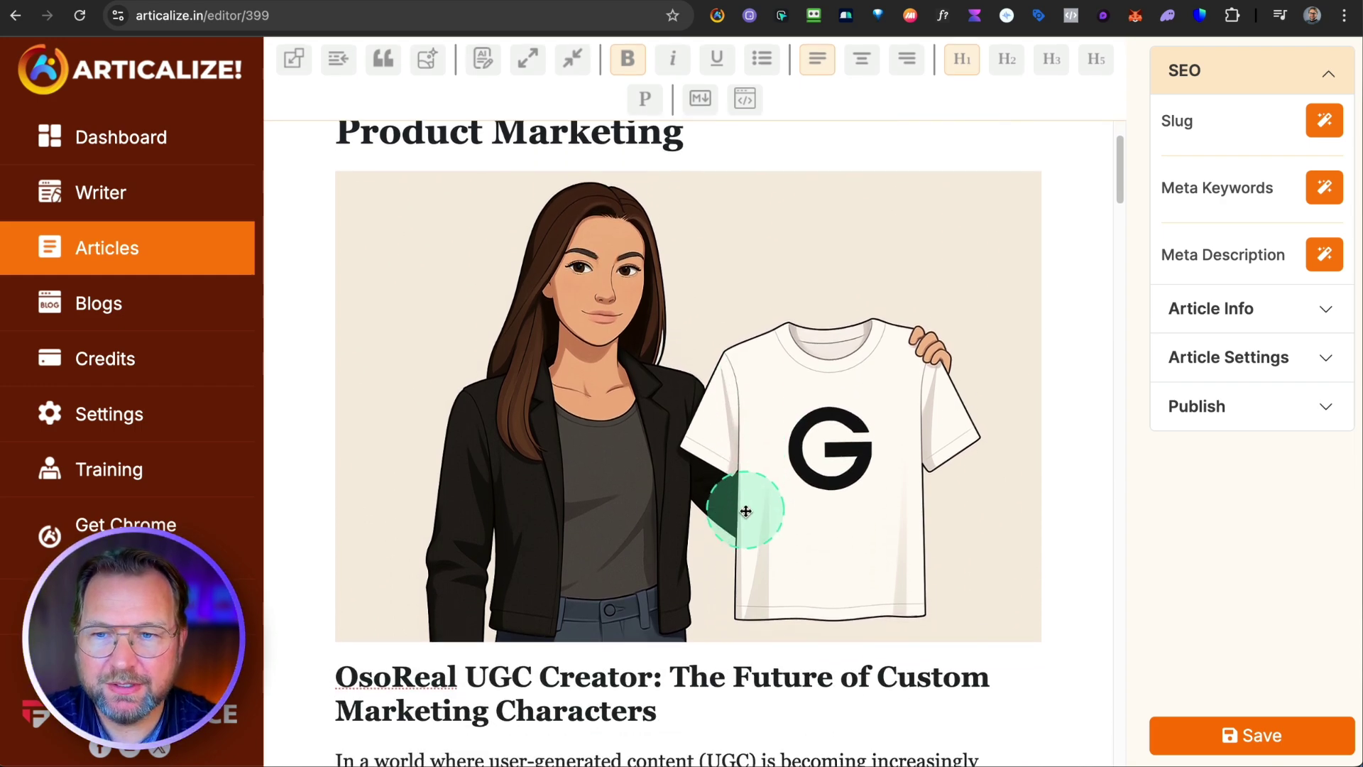
pyautogui.scroll(3, 746, 511)
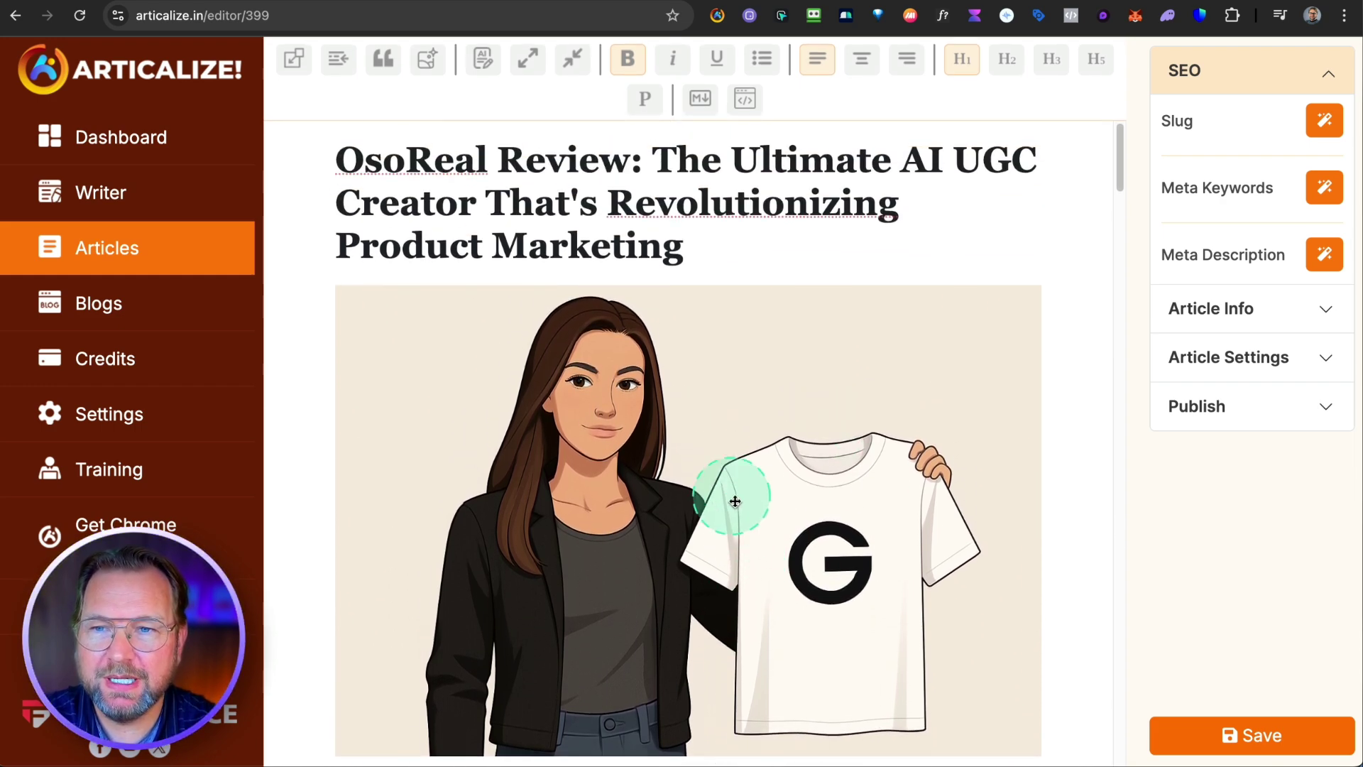
pyautogui.scroll(-2, 597, 470)
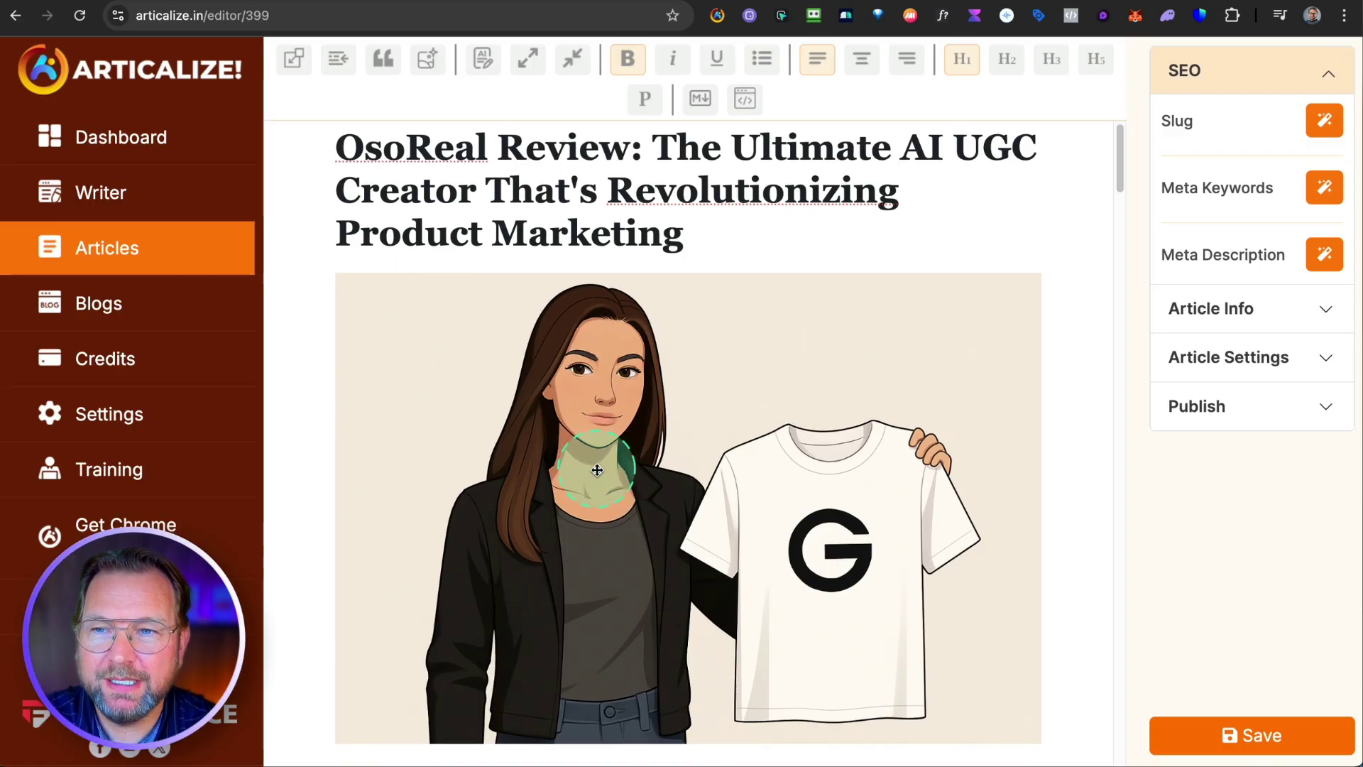
pyautogui.scroll(-5, 598, 470)
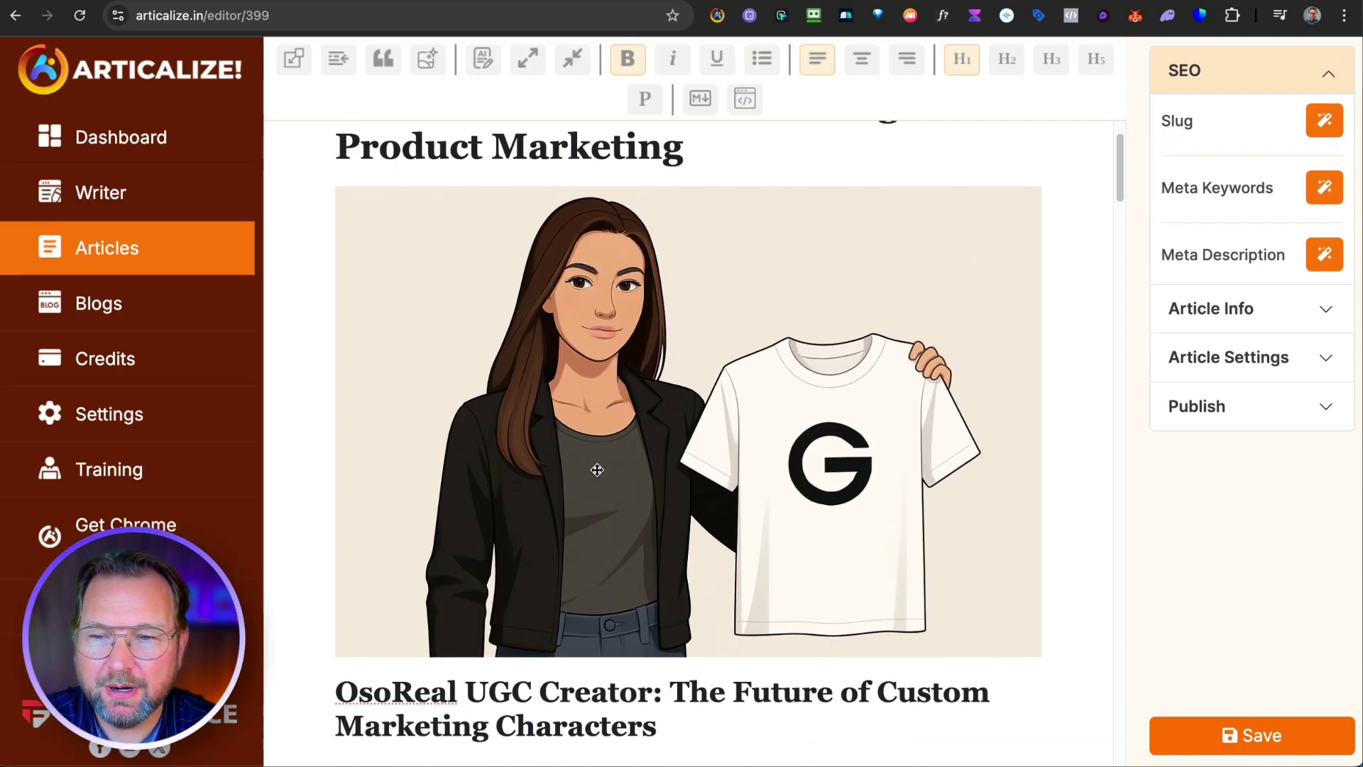
pyautogui.scroll(-5, 597, 470)
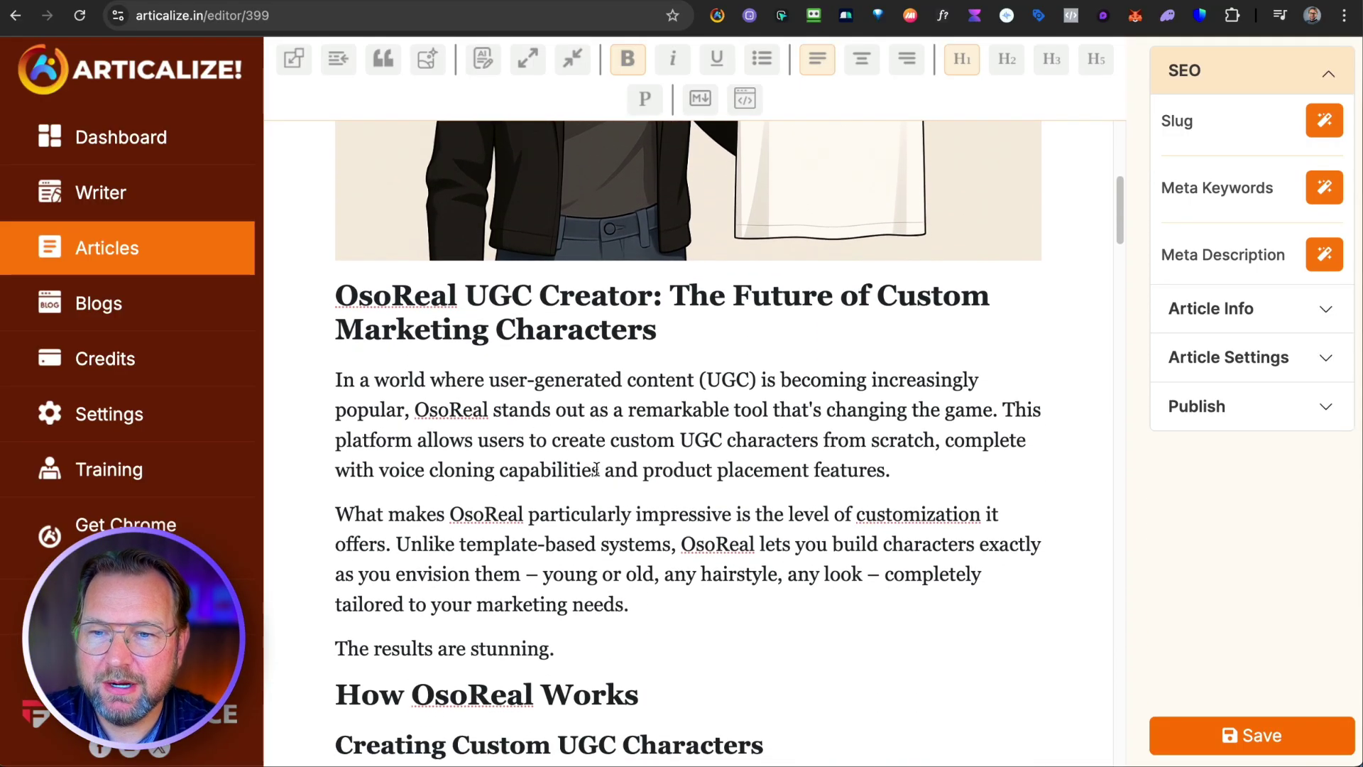